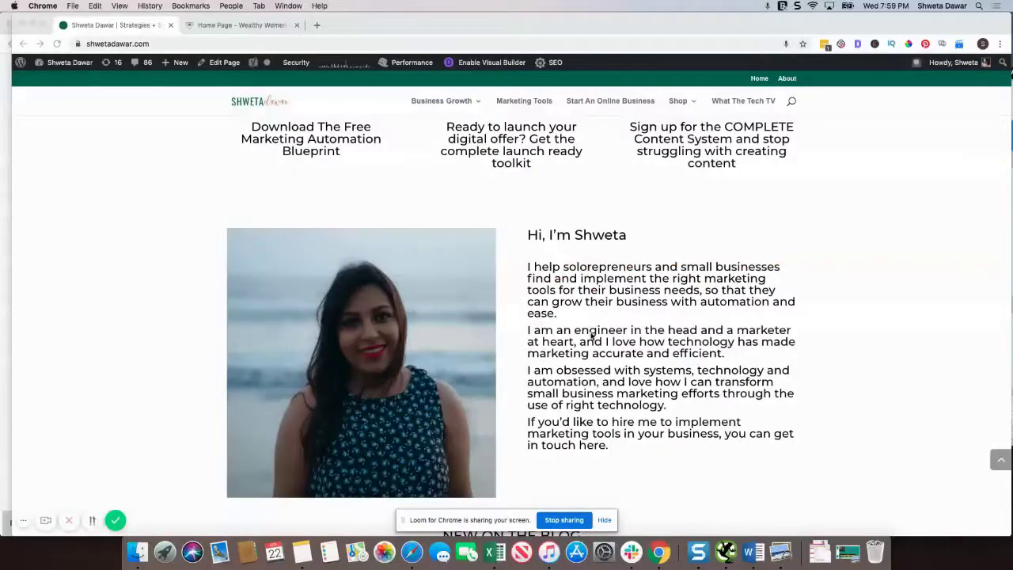
# Raise the system sound volume.
pyautogui.press('XF86AudioLowerVolume')
pyautogui.press('XF86AudioRaiseVolume')
pyautogui.press('XF86AudioRaiseVolume')
pyautogui.press('XF86AudioRaiseVolume')
pyautogui.press('XF86AudioRaiseVolume')
pyautogui.press('XF86AudioRaiseVolume')
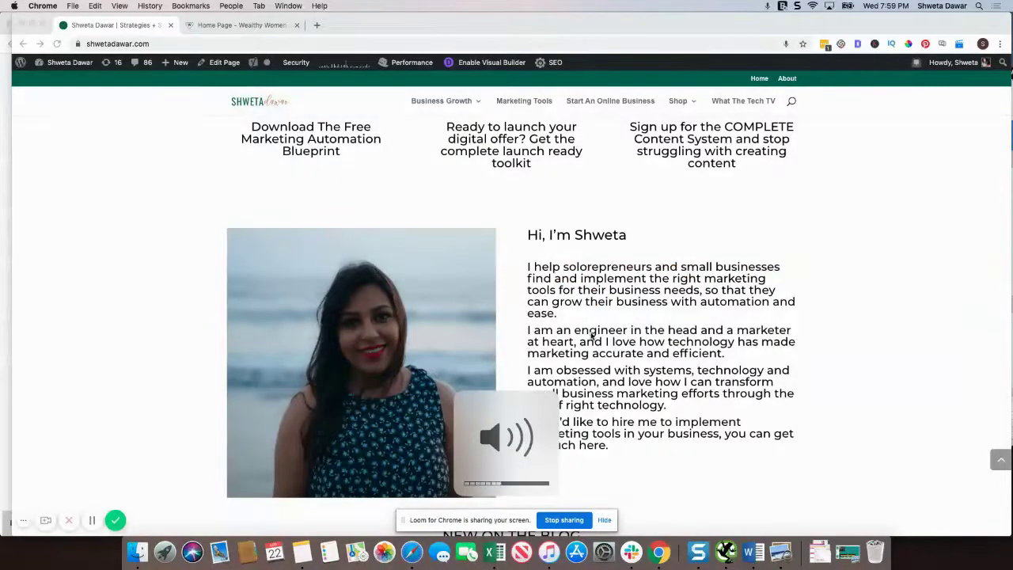
pyautogui.press('XF86AudioRaiseVolume')
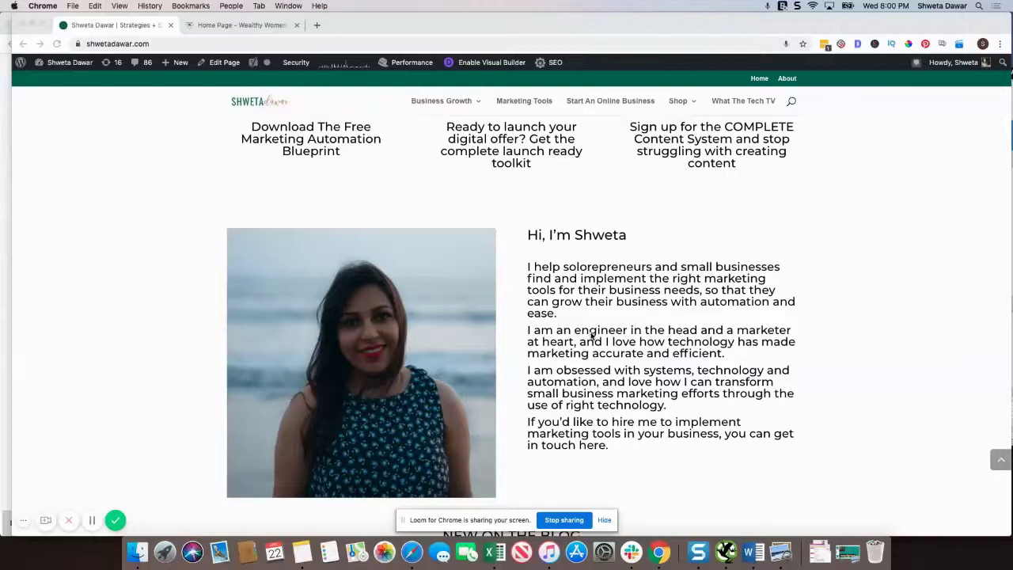
# Scroll through the shwetadawar.com Divi page.
pyautogui.scroll(5, 280, 234)
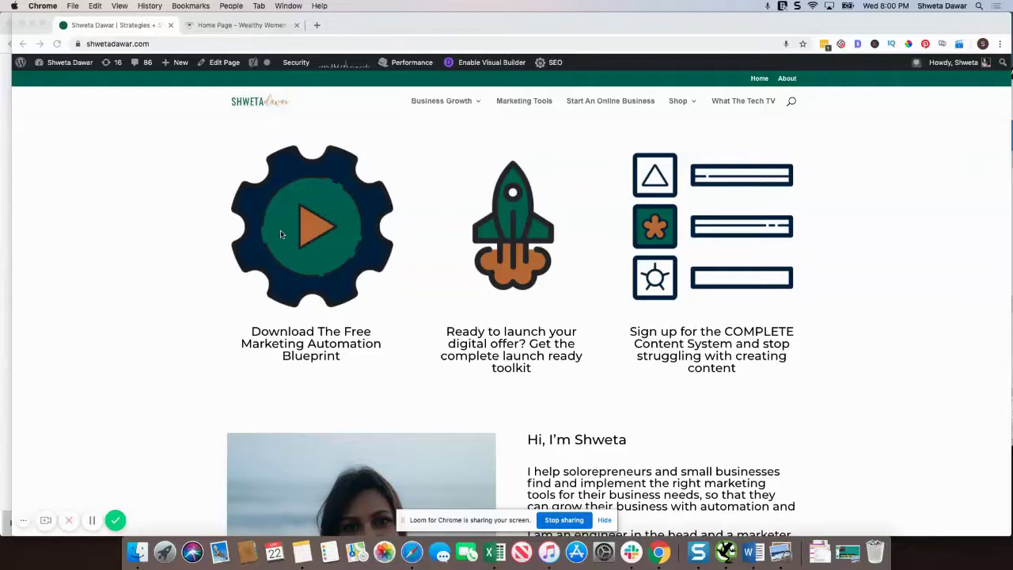
pyautogui.scroll(5, 160, 197)
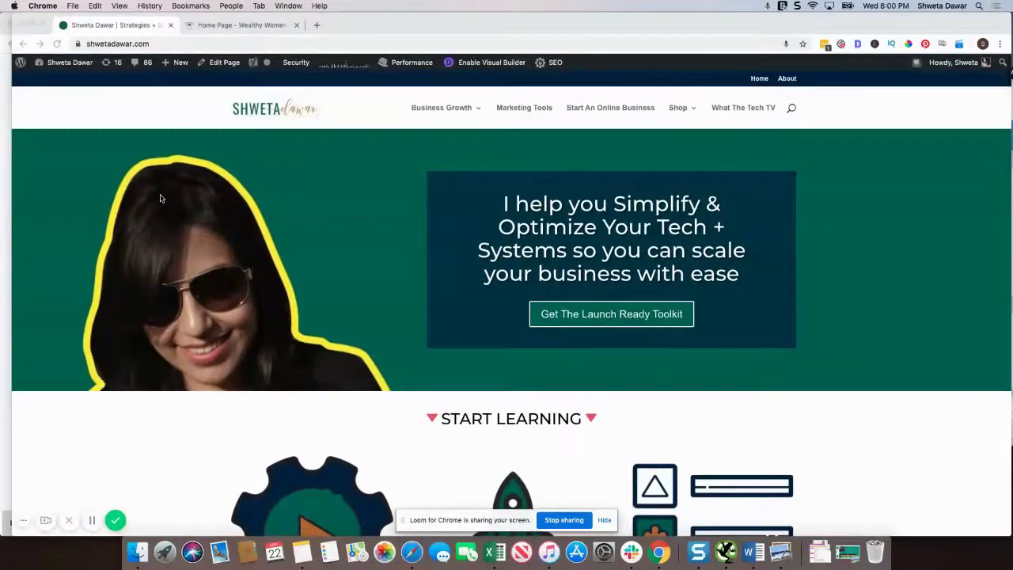
pyautogui.scroll(-10, 160, 198)
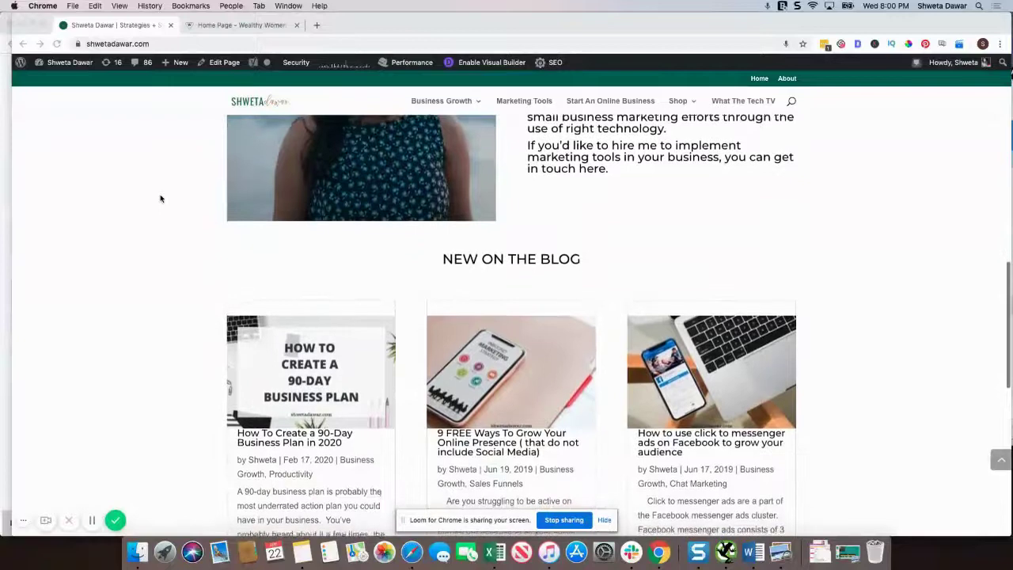
pyautogui.scroll(-8, 160, 197)
pyautogui.scroll(15, 160, 198)
pyautogui.scroll(-15, 160, 198)
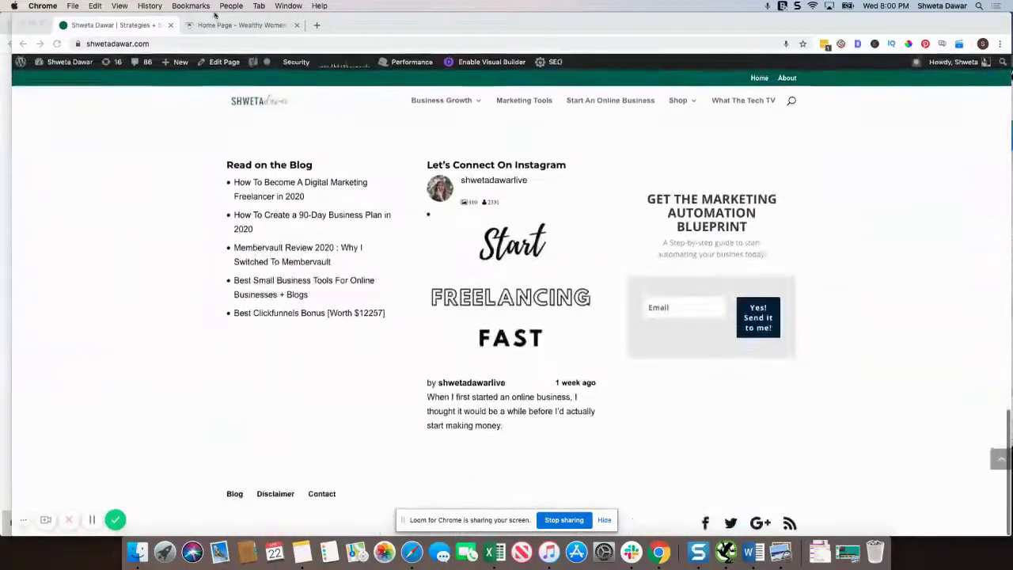
# Switch to the Wealthy Women home page tab, scroll through it and back to the top.
pyautogui.click(215, 25)
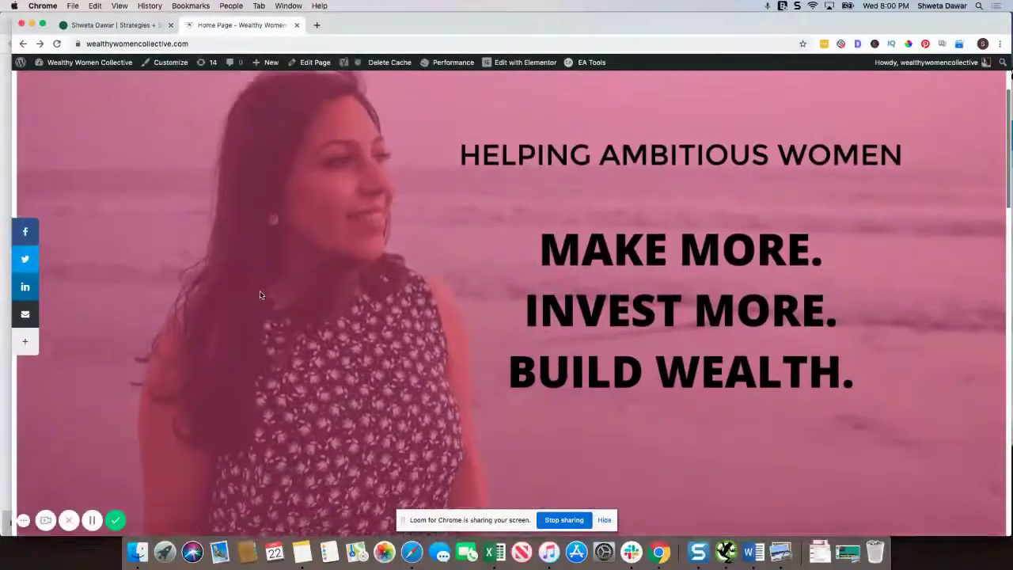
pyautogui.scroll(-10, 260, 295)
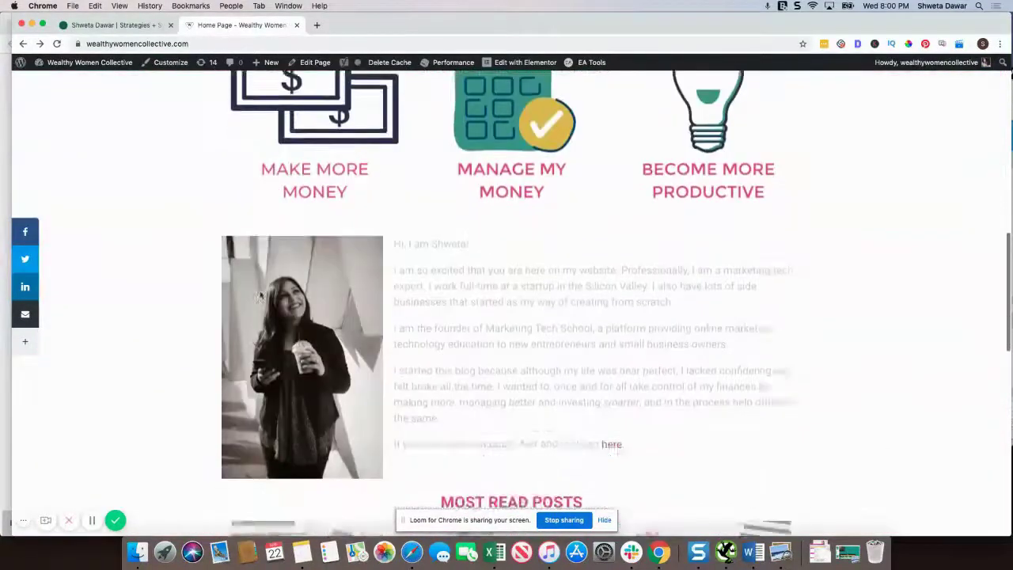
pyautogui.scroll(-10, 260, 295)
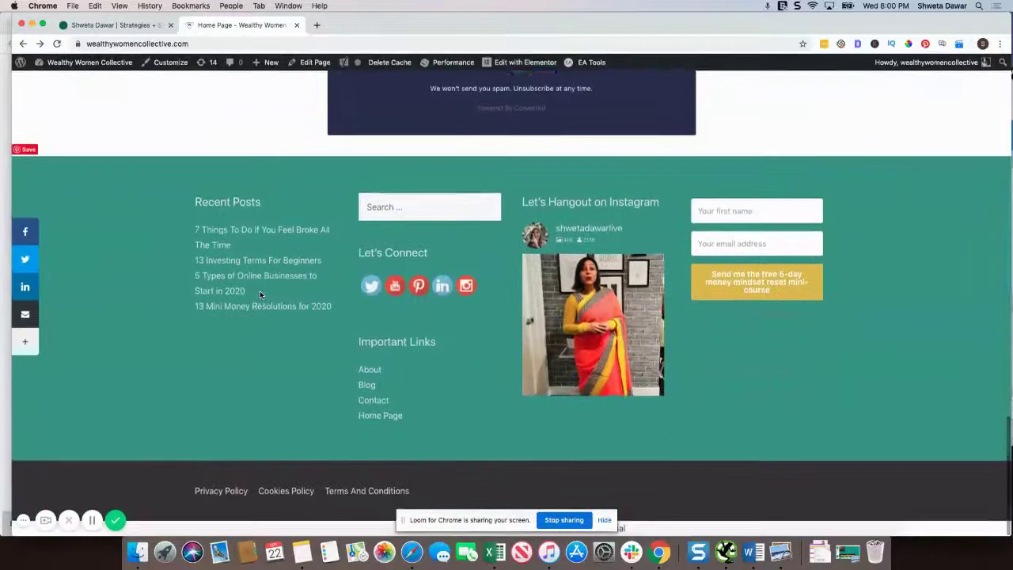
pyautogui.scroll(20, 260, 290)
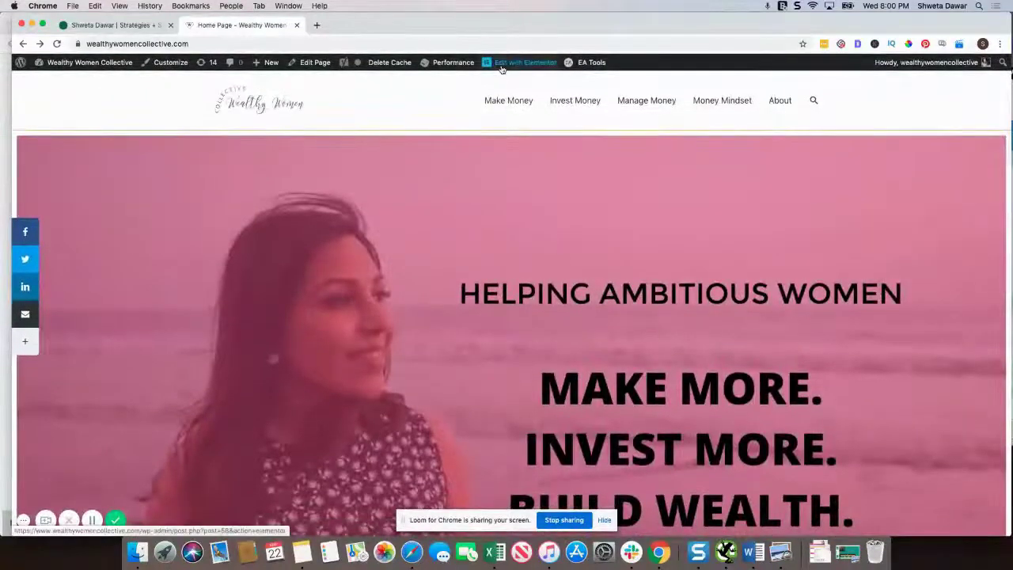
# Open the Wealthy Women home page in Elementor and enable Divi's Visual Builder on the Shweta Dawar site.
pyautogui.click(501, 70)
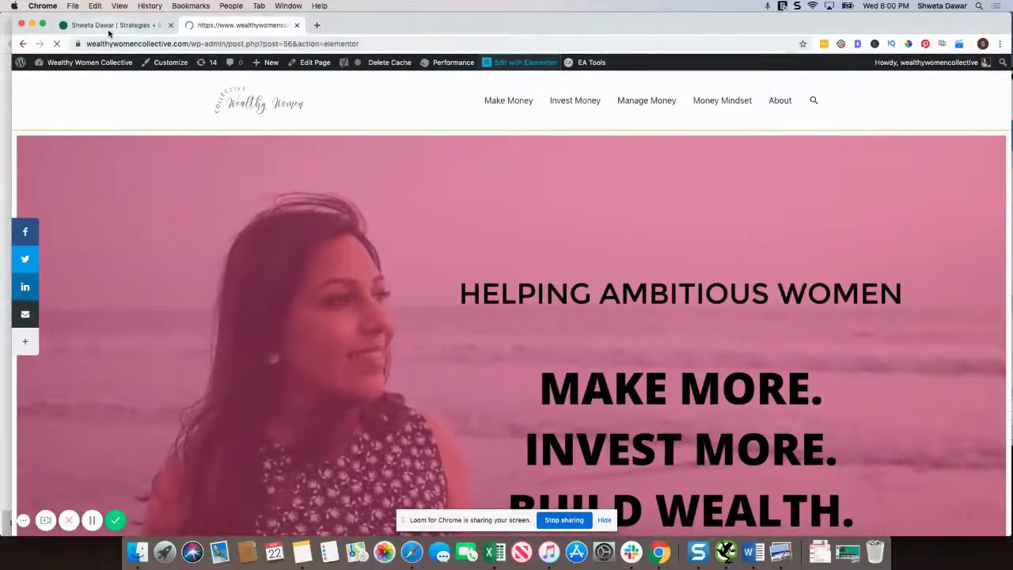
pyautogui.click(109, 30)
pyautogui.click(498, 67)
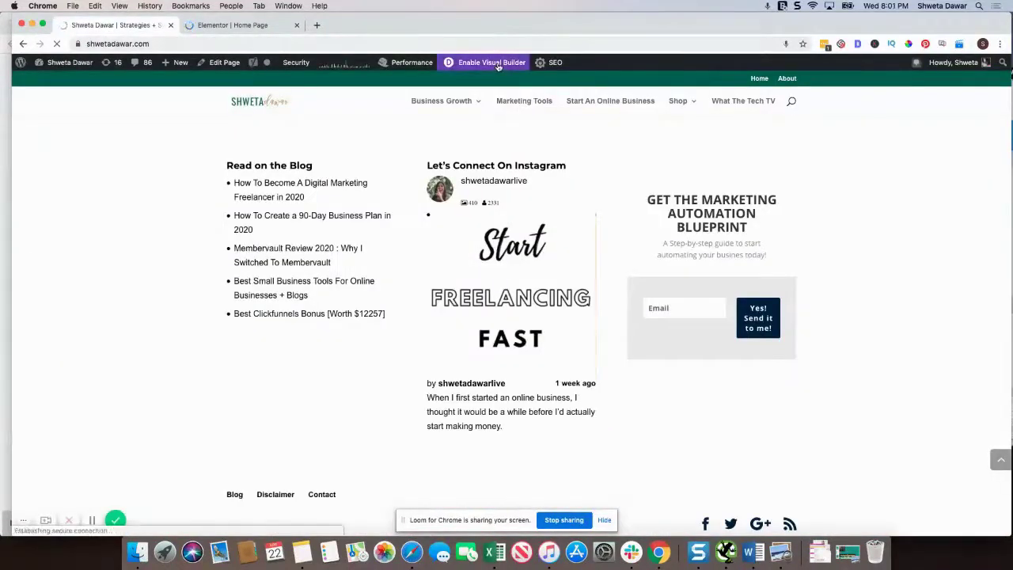
pyautogui.click(268, 27)
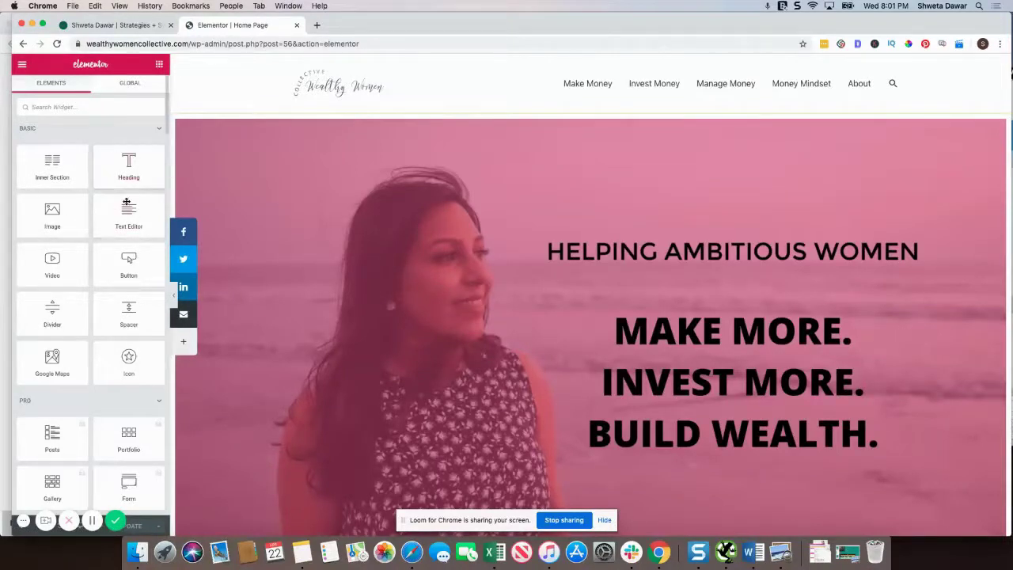
pyautogui.scroll(-3, 108, 123)
pyautogui.scroll(-2, 108, 122)
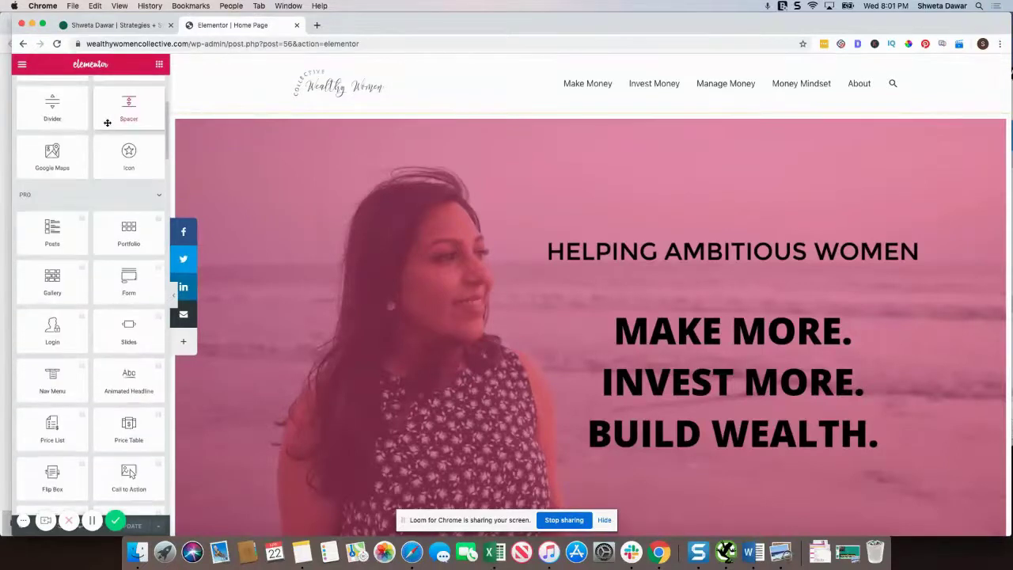
pyautogui.click(144, 31)
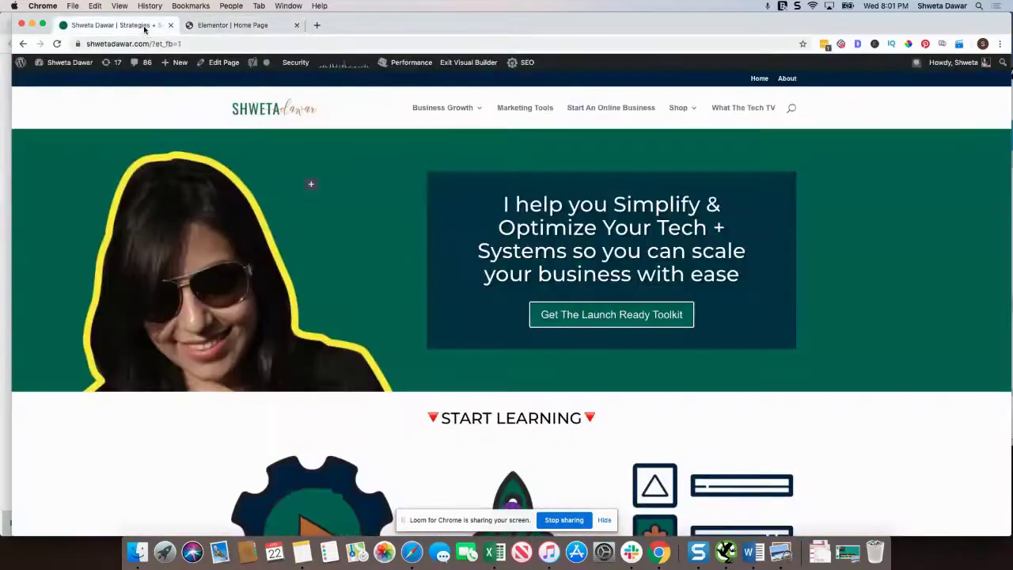
pyautogui.scroll(-5, 508, 309)
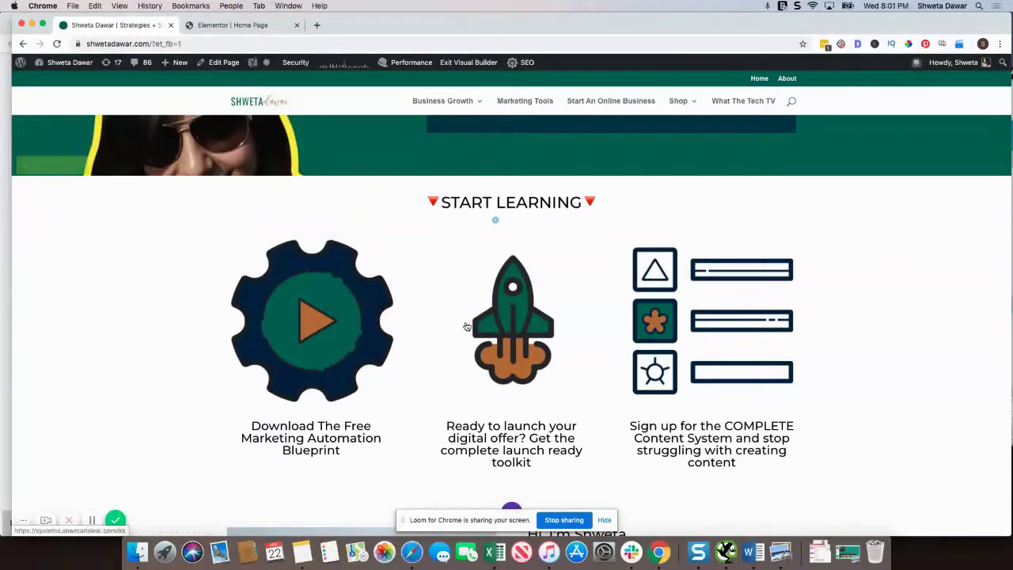
pyautogui.moveTo(466, 323)
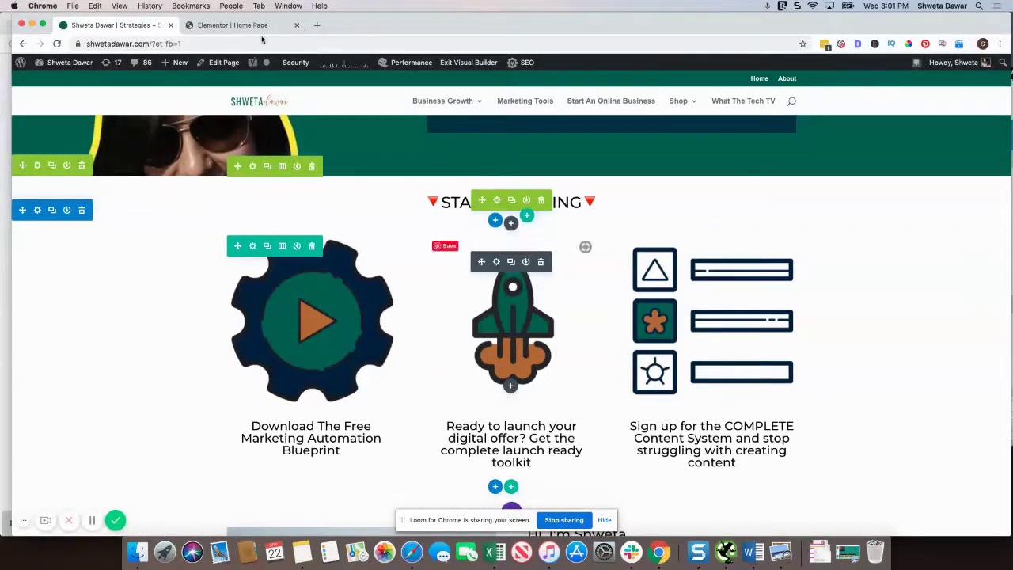
pyautogui.click(232, 24)
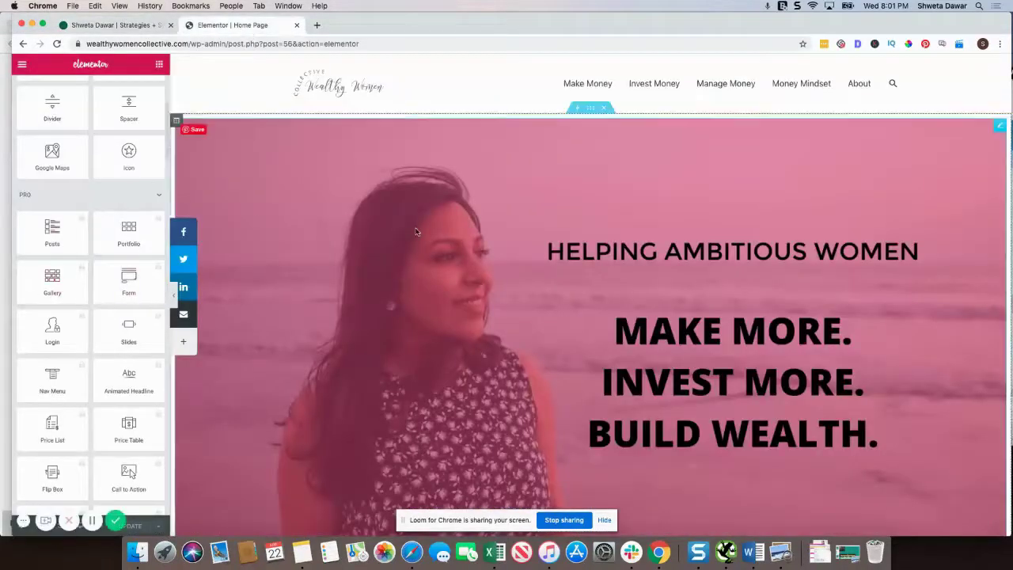
# Browse the Elementor preview and widget list, then return to the Shweta Dawar Divi tab.
pyautogui.scroll(-5, 497, 296)
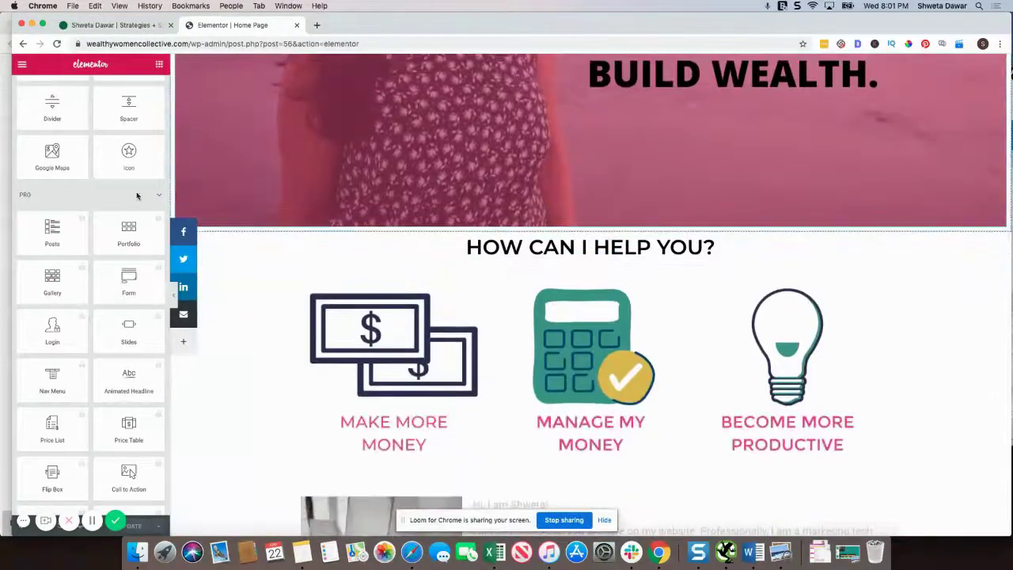
pyautogui.scroll(-5, 320, 276)
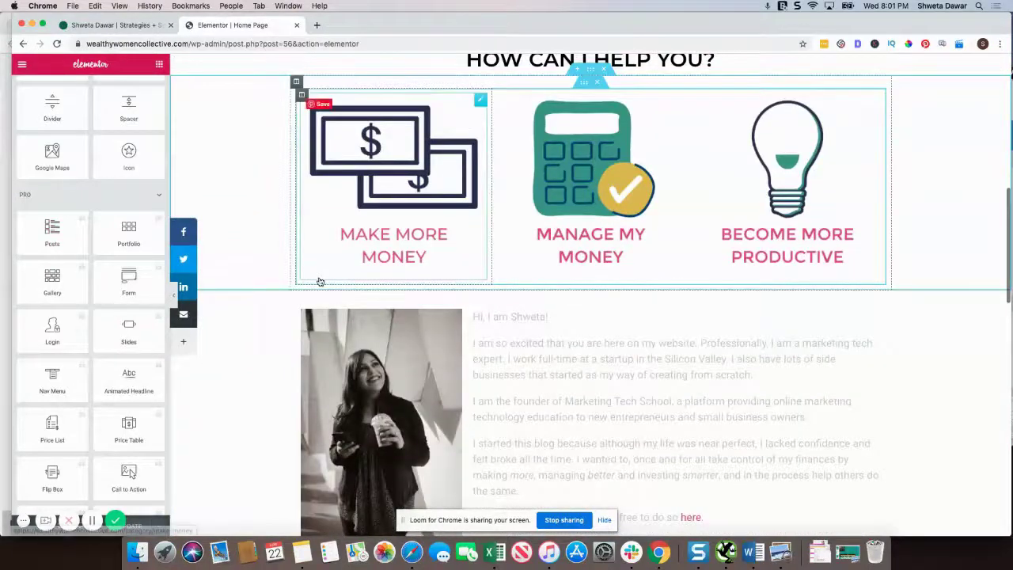
pyautogui.scroll(10, 320, 280)
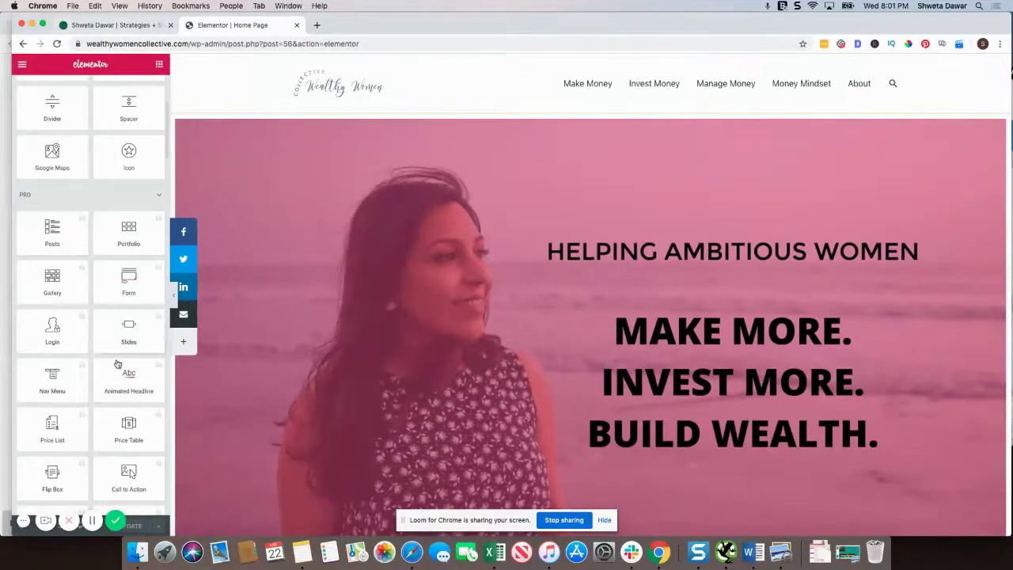
pyautogui.scroll(-3, 129, 380)
pyautogui.scroll(-5, 128, 379)
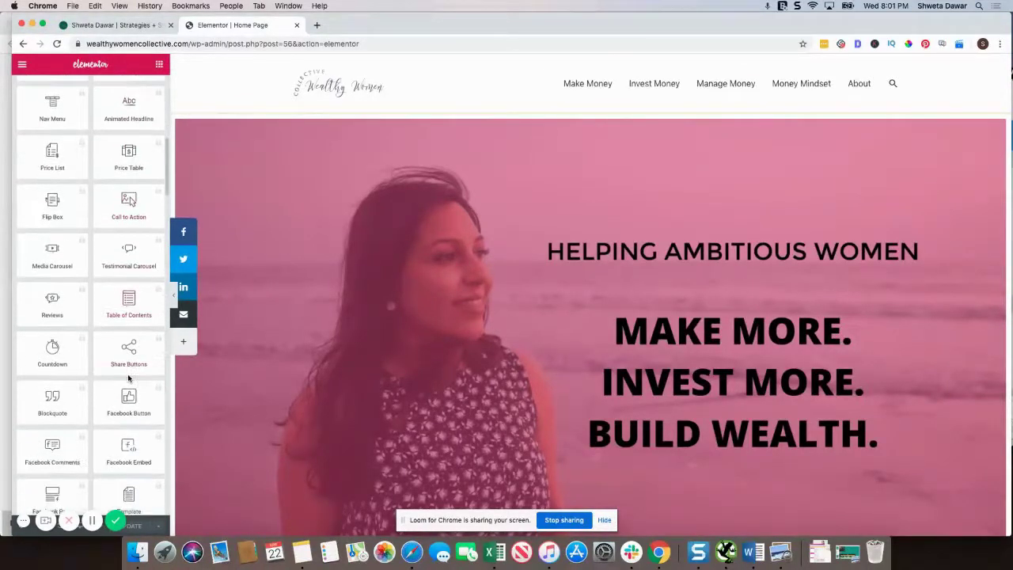
pyautogui.scroll(-2, 129, 380)
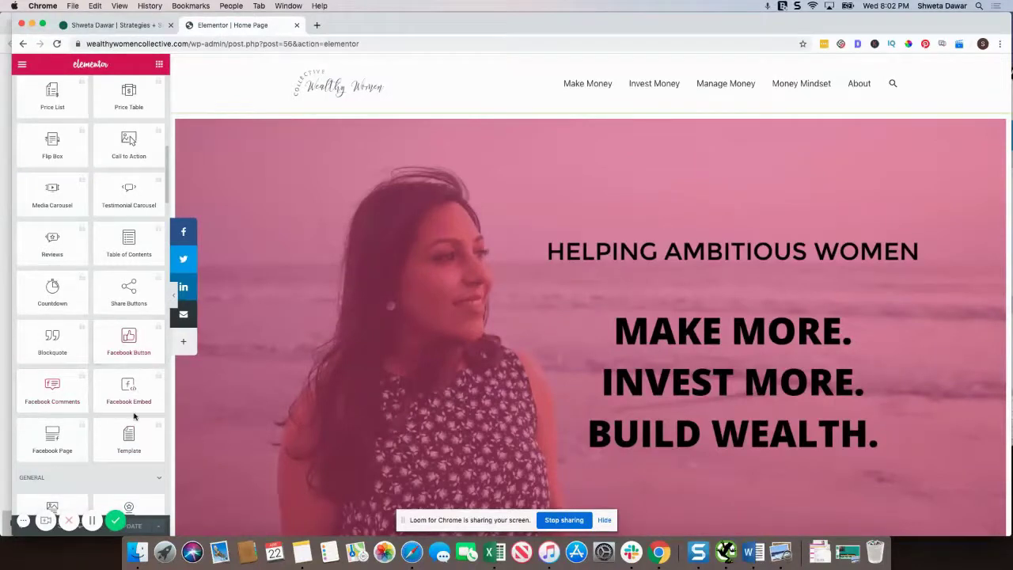
pyautogui.scroll(1, 134, 417)
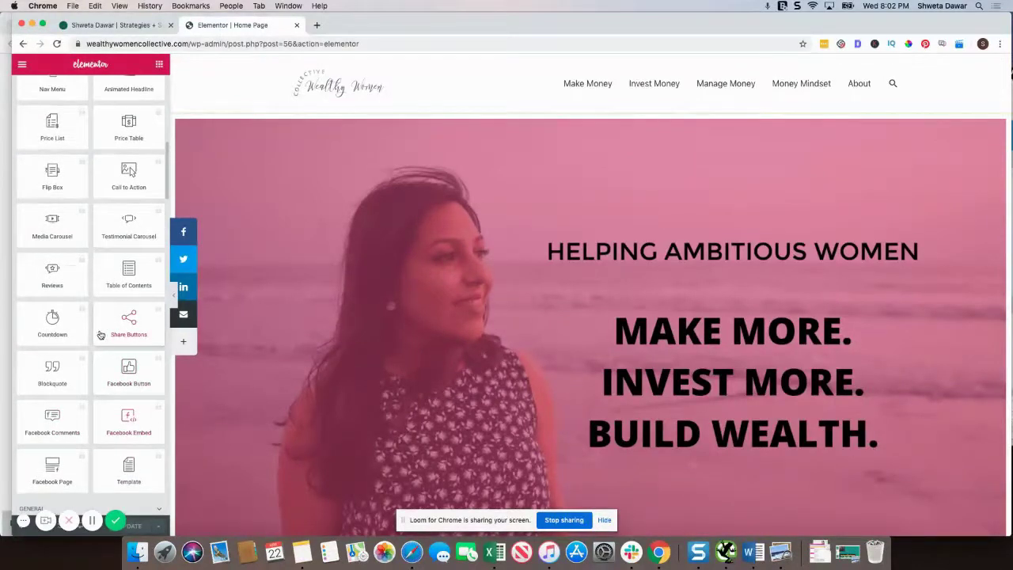
pyautogui.scroll(10, 61, 301)
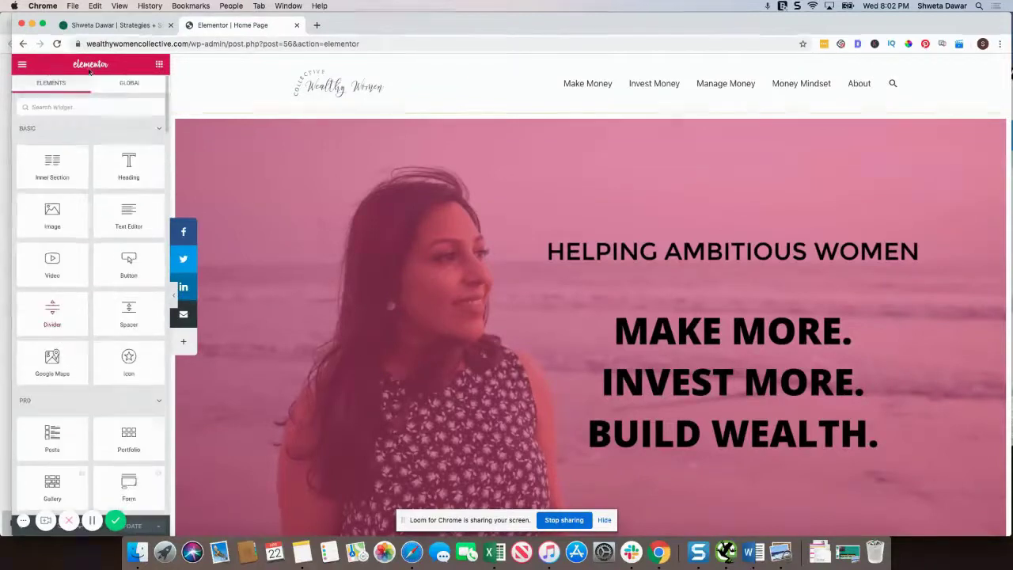
pyautogui.click(99, 25)
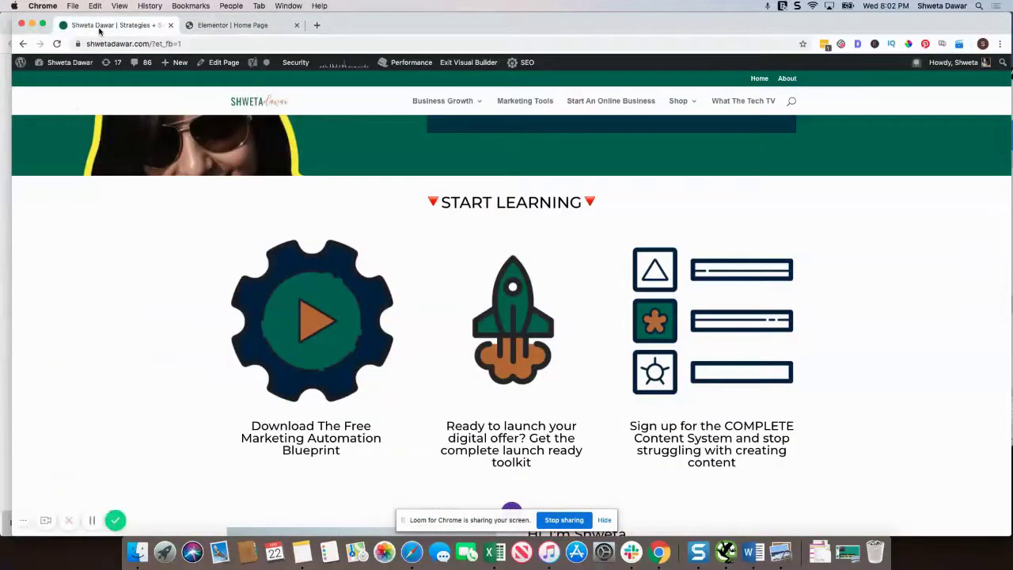
# Open a new blank browser tab beside the Divi and Elementor tabs.
pyautogui.moveTo(165, 220)
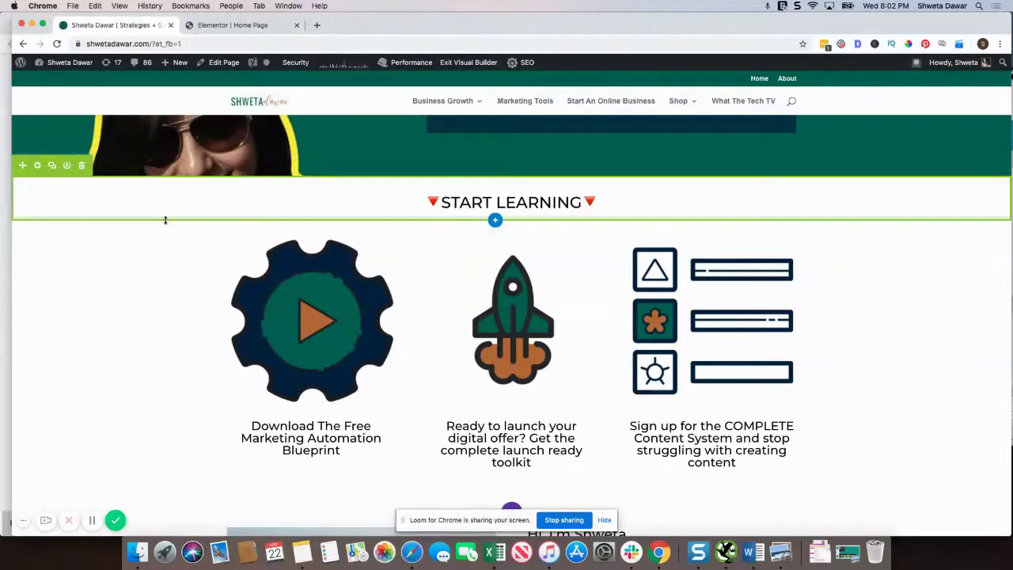
pyautogui.click(238, 25)
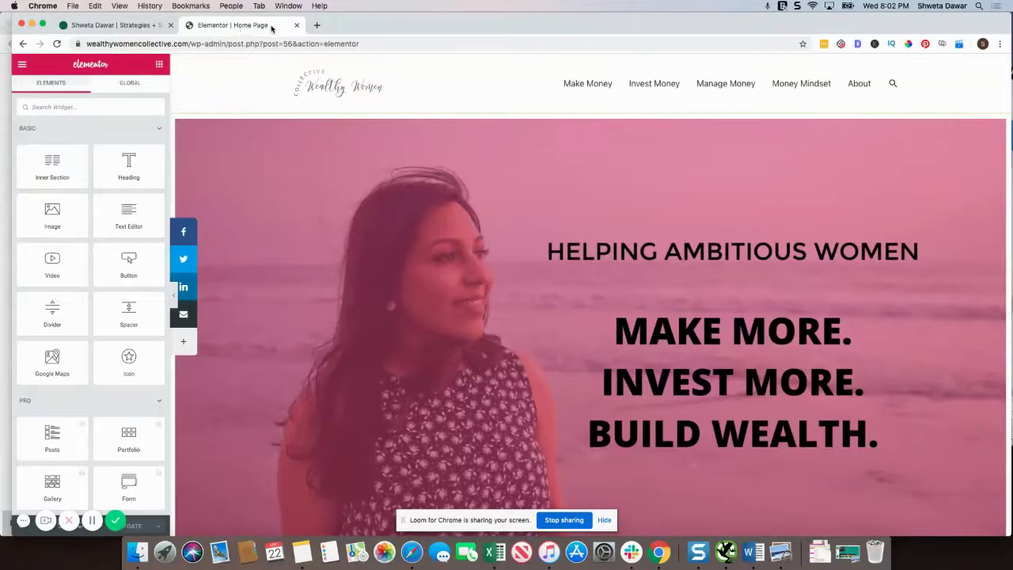
pyautogui.click(317, 25)
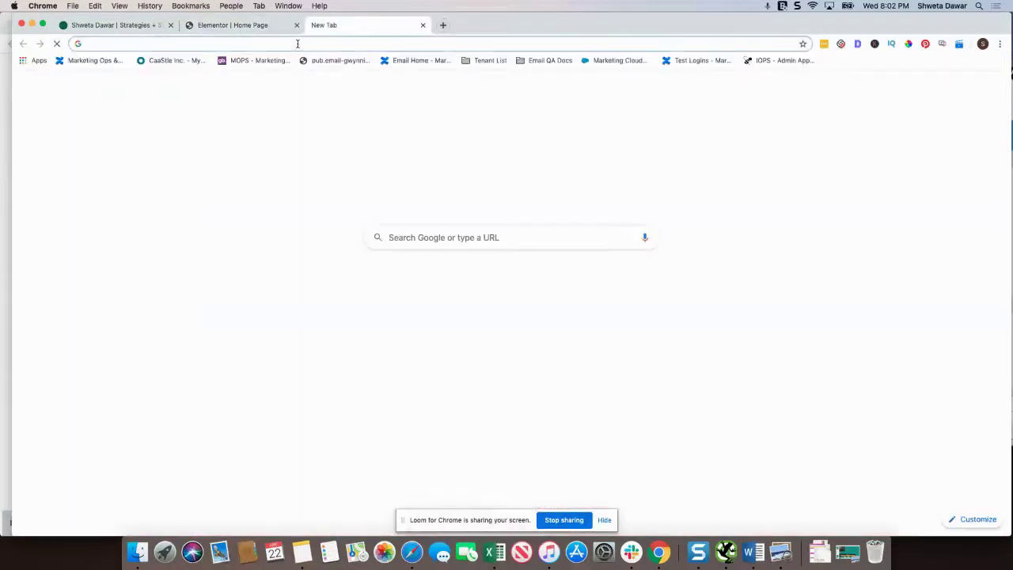
# Search Google for 'divi pri' and open the Join Elegant Themes pricing page.
pyautogui.write('divi pri')
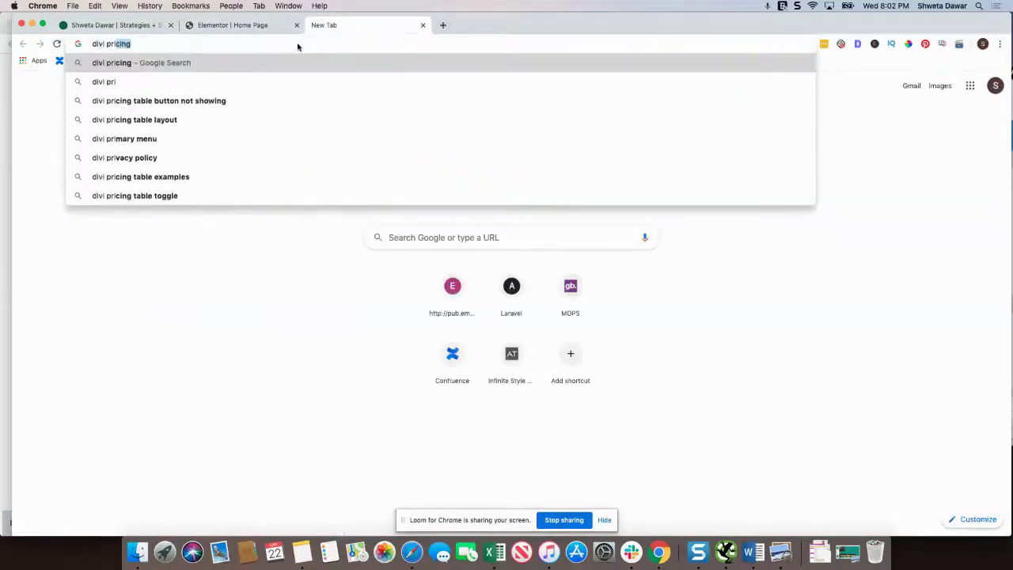
pyautogui.press('Return')
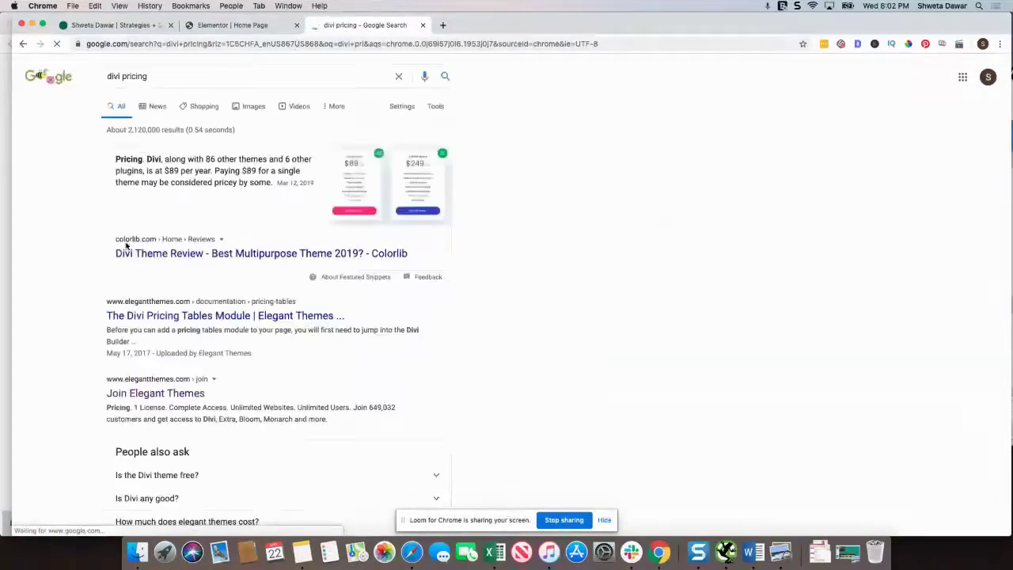
pyautogui.click(123, 393)
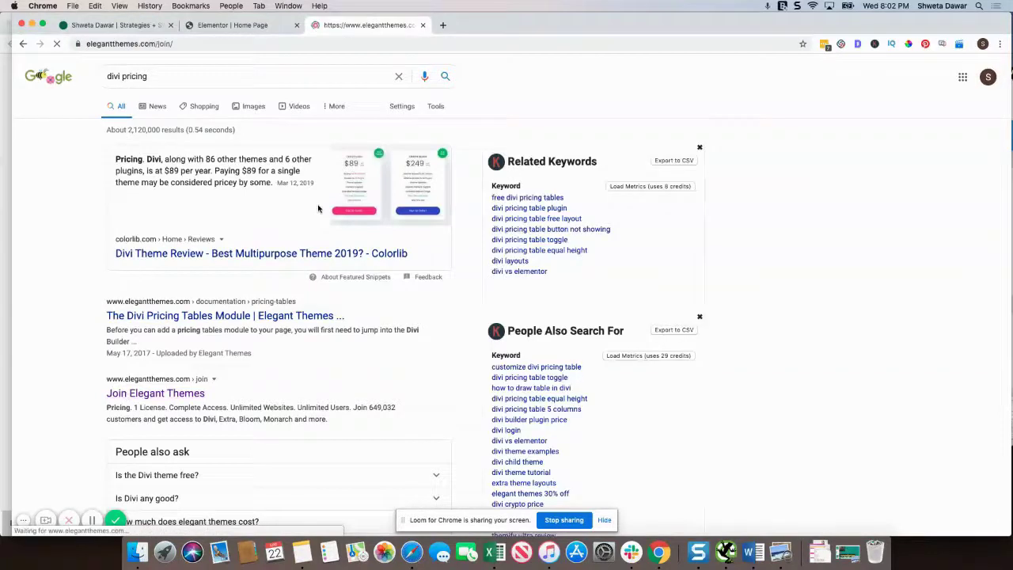
pyautogui.scroll(-3, 345, 276)
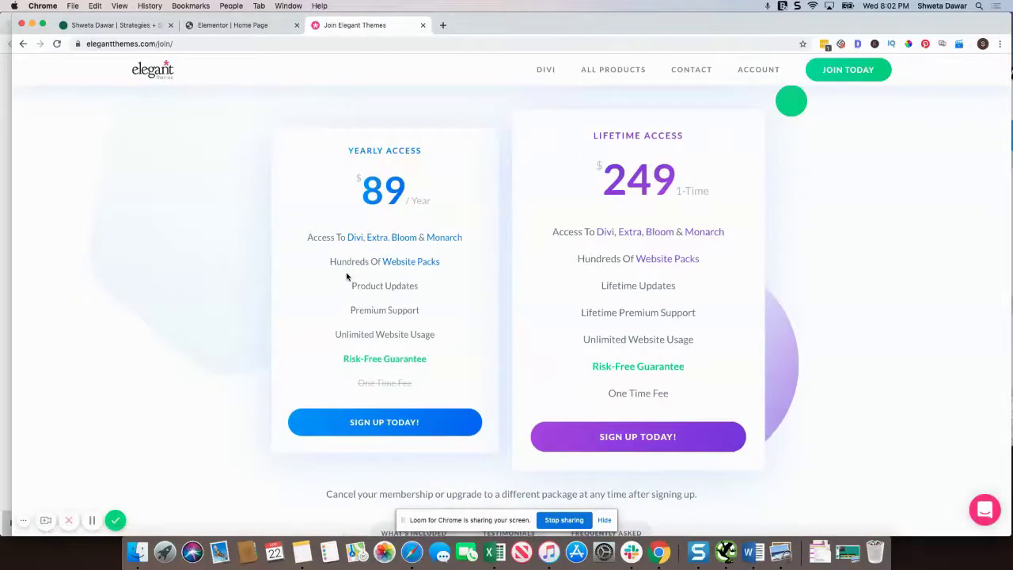
# Highlight 'Unlimited Website Usage' on the pricing card, then return to the Elementor Home Page tab.
pyautogui.moveTo(332, 334)
pyautogui.moveTo(332, 334); pyautogui.dragTo(443, 336)
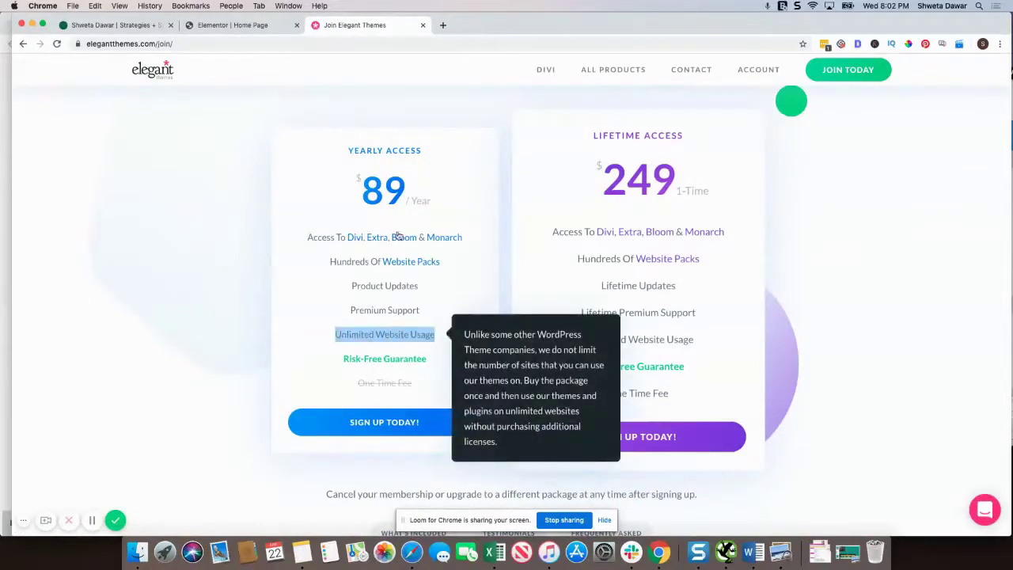
pyautogui.click(211, 32)
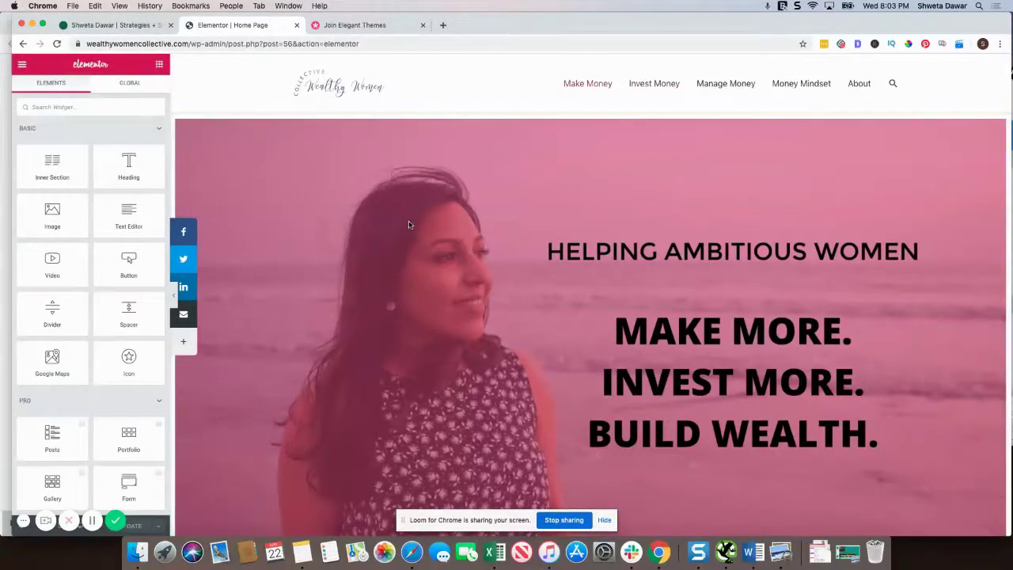
pyautogui.scroll(-20, 413, 227)
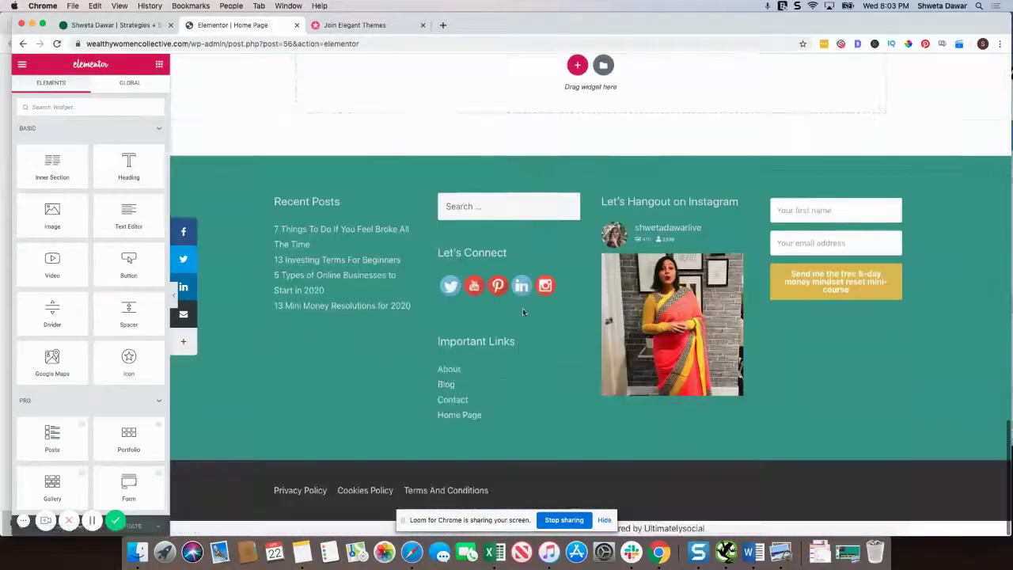
pyautogui.scroll(15, 476, 335)
pyautogui.scroll(5, 477, 336)
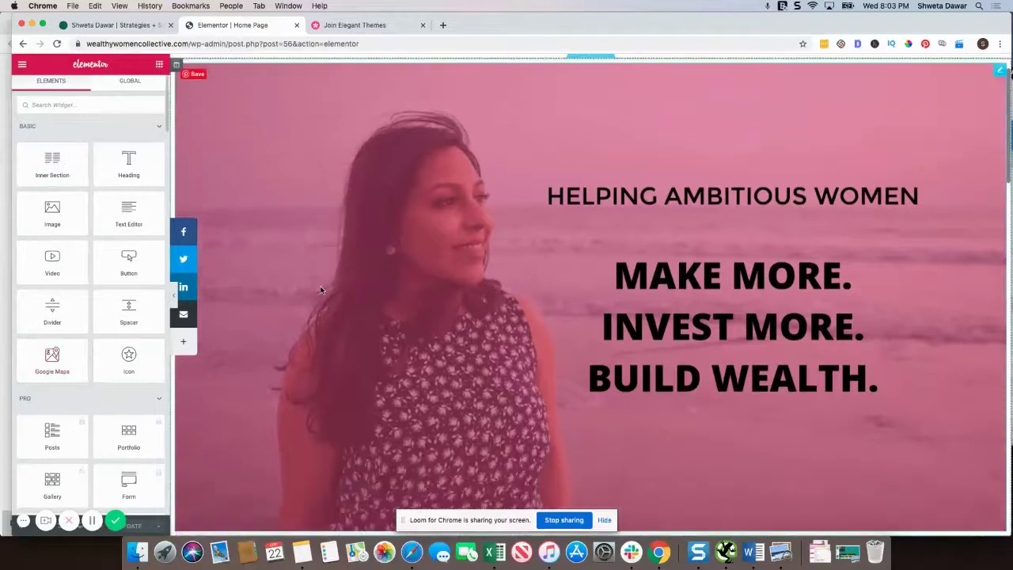
pyautogui.scroll(-5, 554, 348)
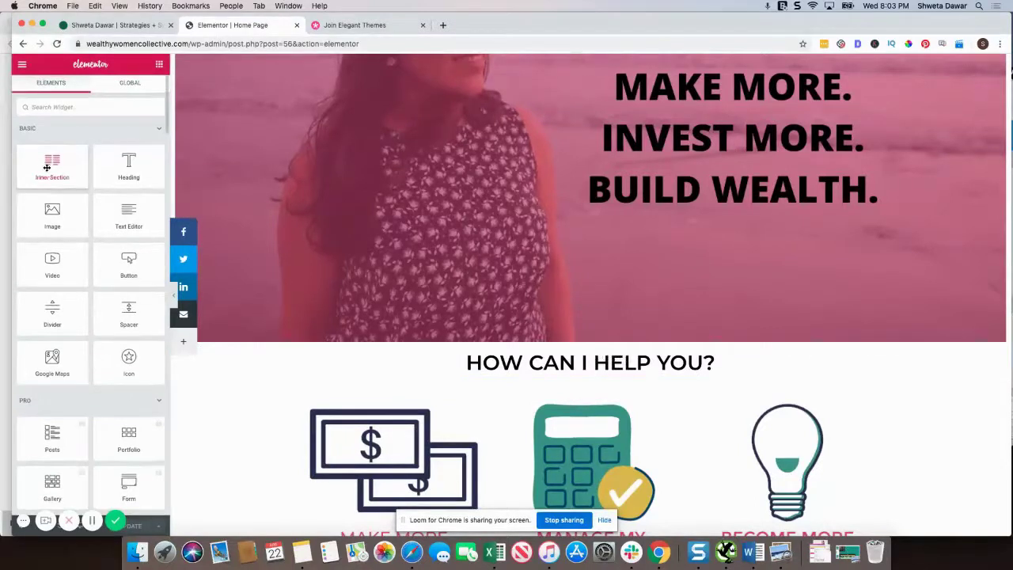
# Add a Heading widget above 'HOW CAN I HELP YOU?' and make its text bold.
pyautogui.moveTo(109, 166); pyautogui.dragTo(570, 382)
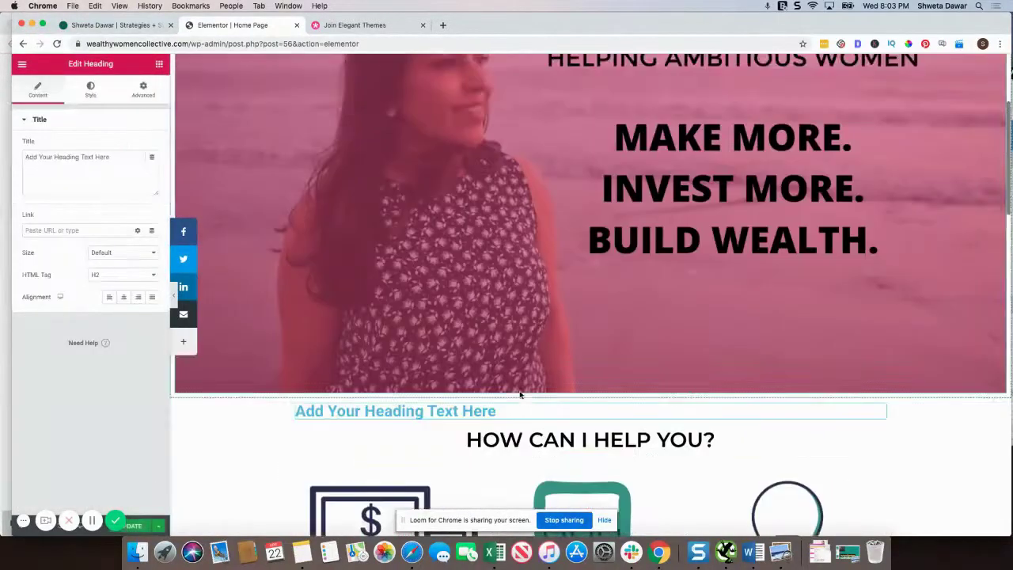
pyautogui.scroll(-2, 490, 320)
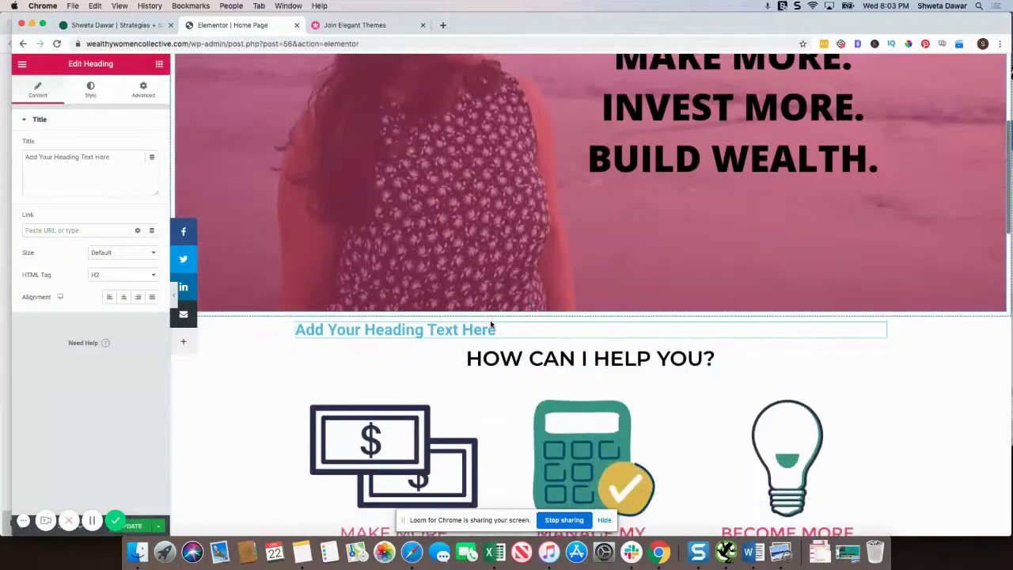
pyautogui.doubleClick(428, 330)
pyautogui.tripleClick(428, 330)
pyautogui.tripleClick(428, 330)
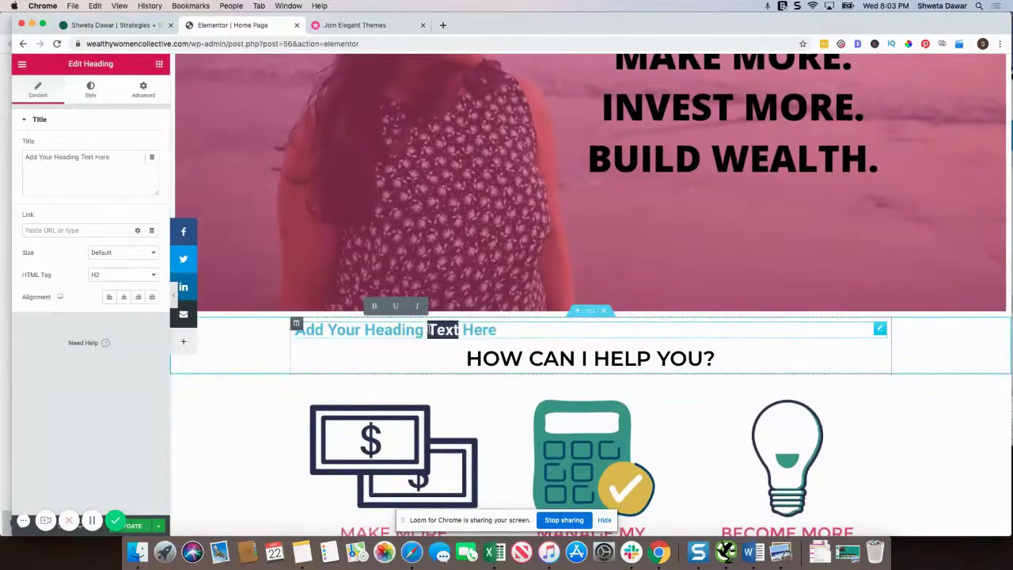
pyautogui.click(372, 305)
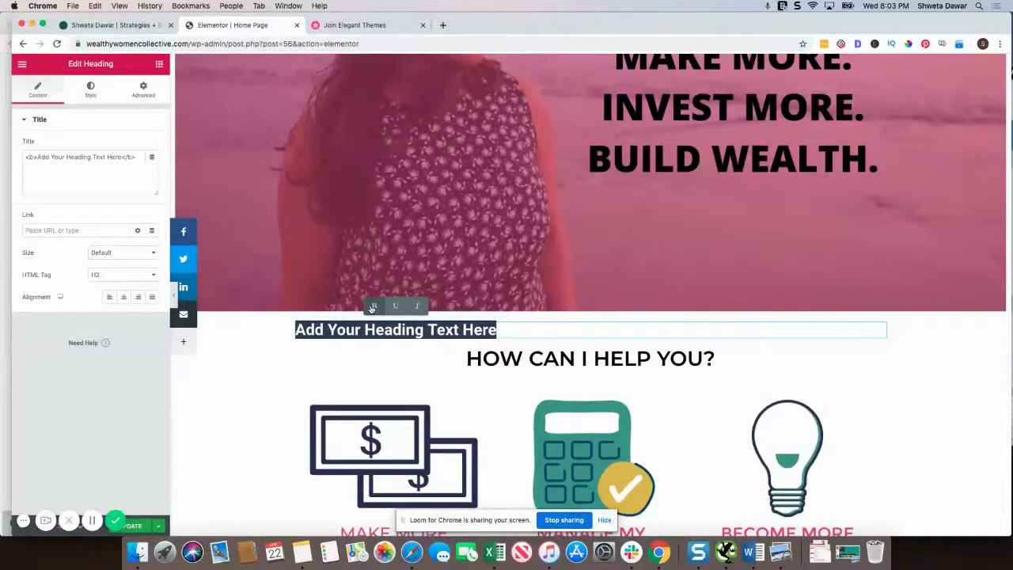
# Review the heading's Style and Advanced settings, then go to the Divi site tab.
pyautogui.click(93, 91)
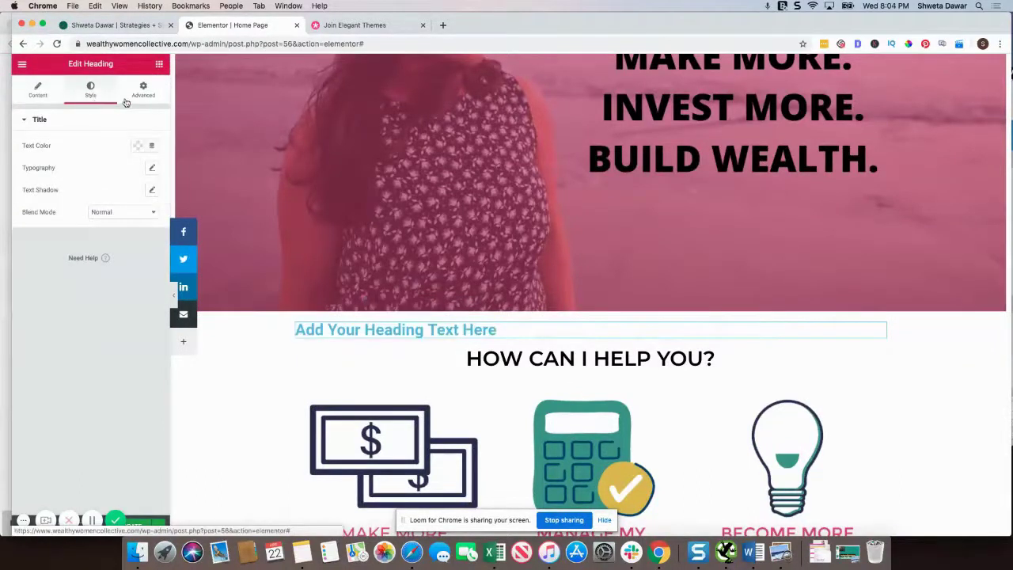
pyautogui.click(145, 93)
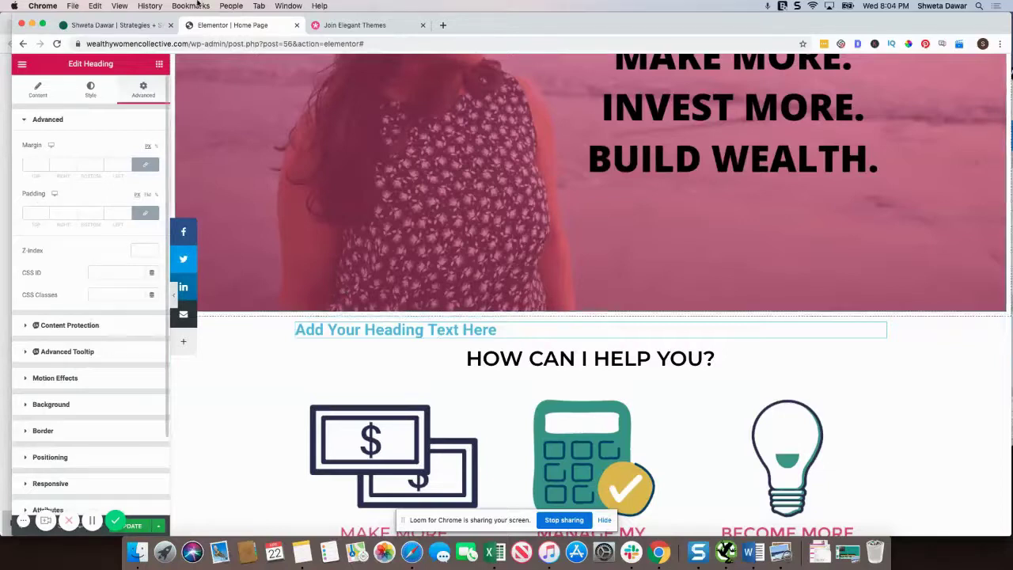
pyautogui.click(89, 25)
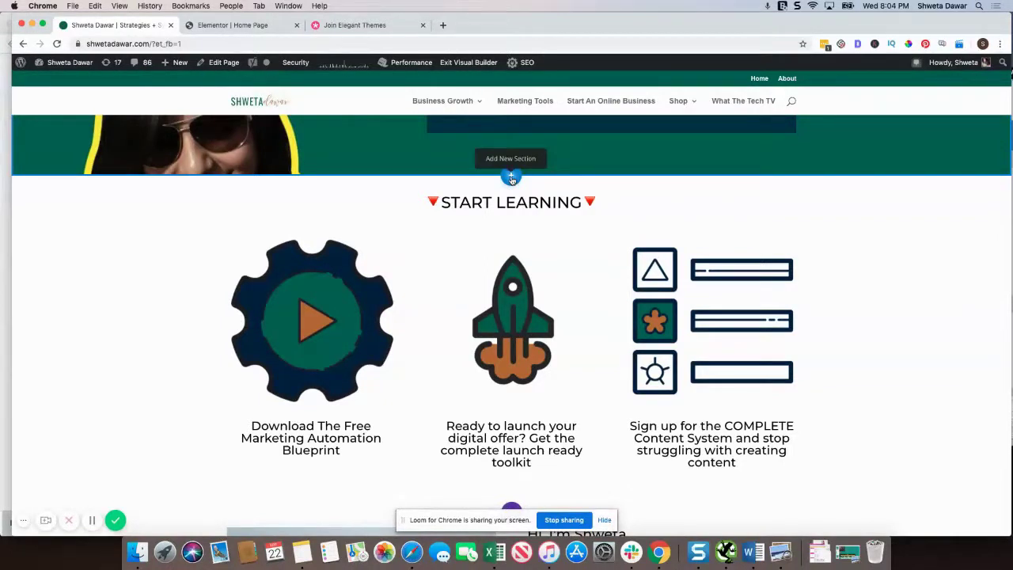
# Add a Regular section with a two-column row above Start Learning.
pyautogui.click(511, 177)
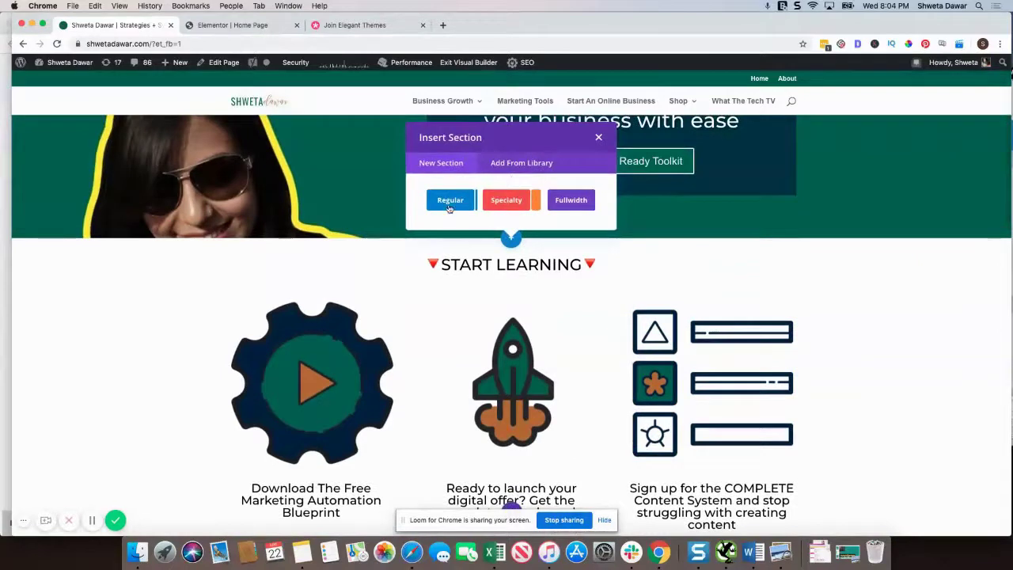
pyautogui.click(449, 201)
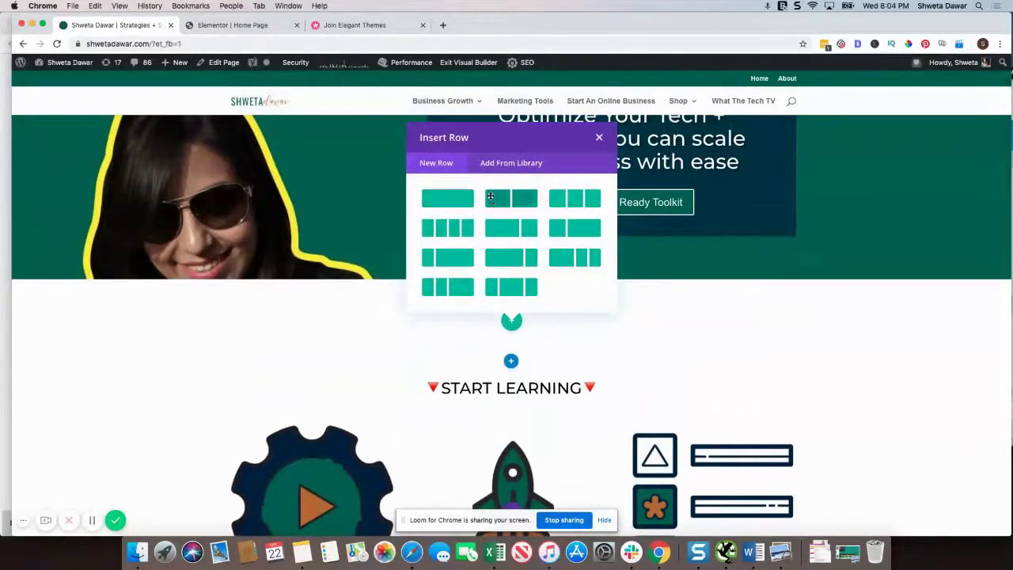
pyautogui.click(490, 197)
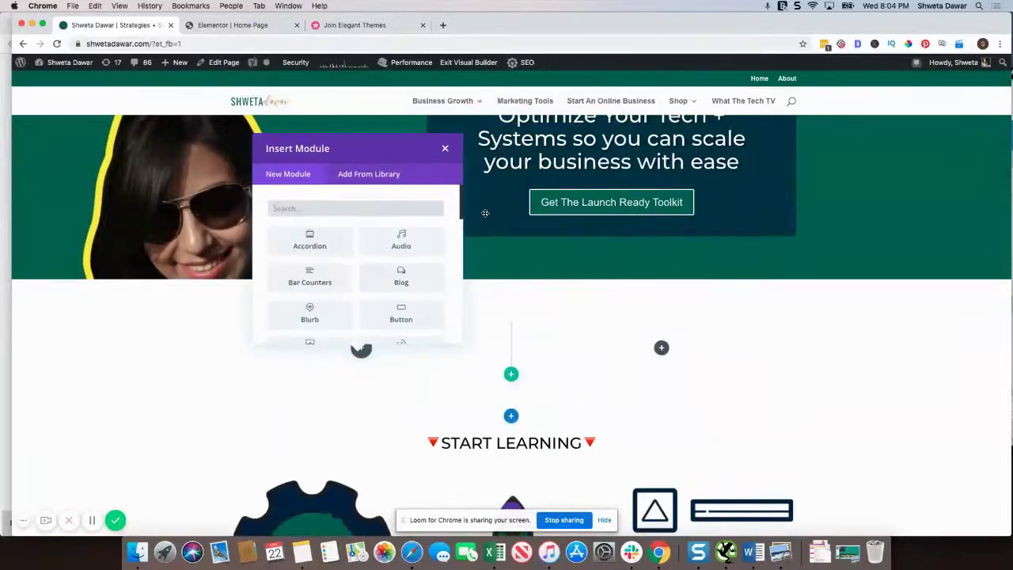
# Browse the Insert Module list, then go back to the Elementor editor tab.
pyautogui.scroll(-1, 354, 277)
pyautogui.scroll(-2, 353, 275)
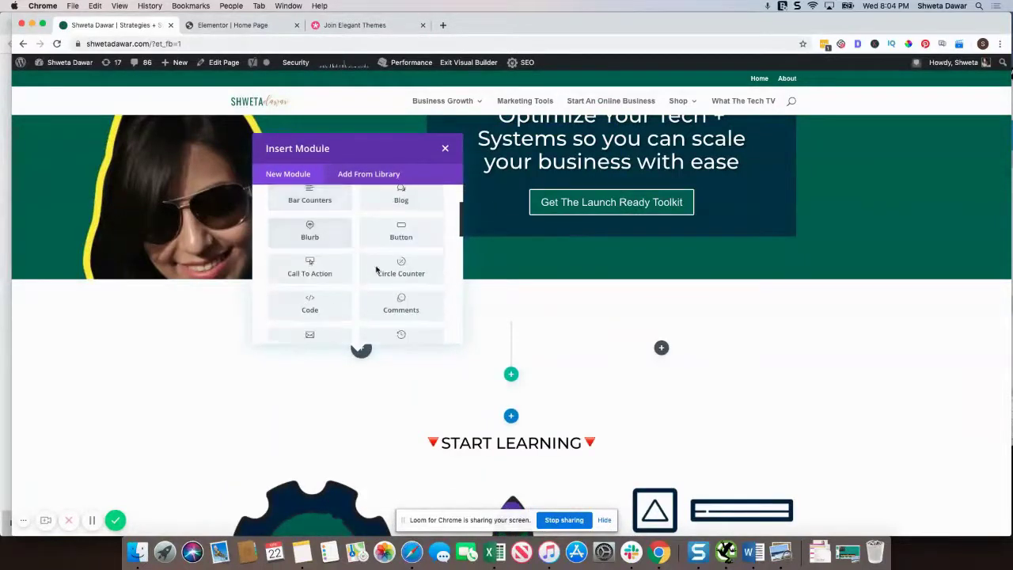
pyautogui.scroll(-2, 348, 266)
pyautogui.scroll(-1, 348, 267)
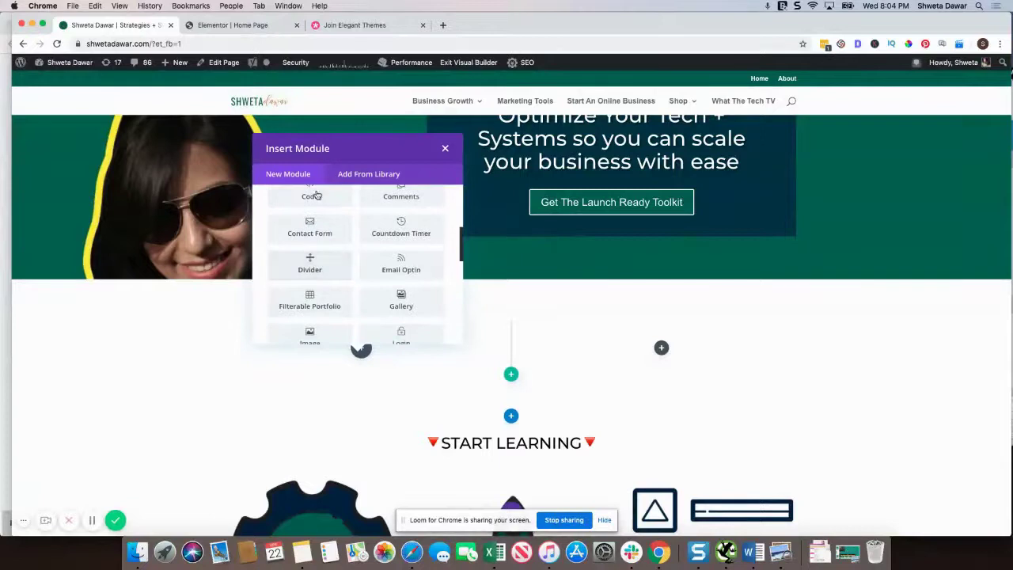
pyautogui.scroll(5, 346, 269)
pyautogui.scroll(-15, 336, 290)
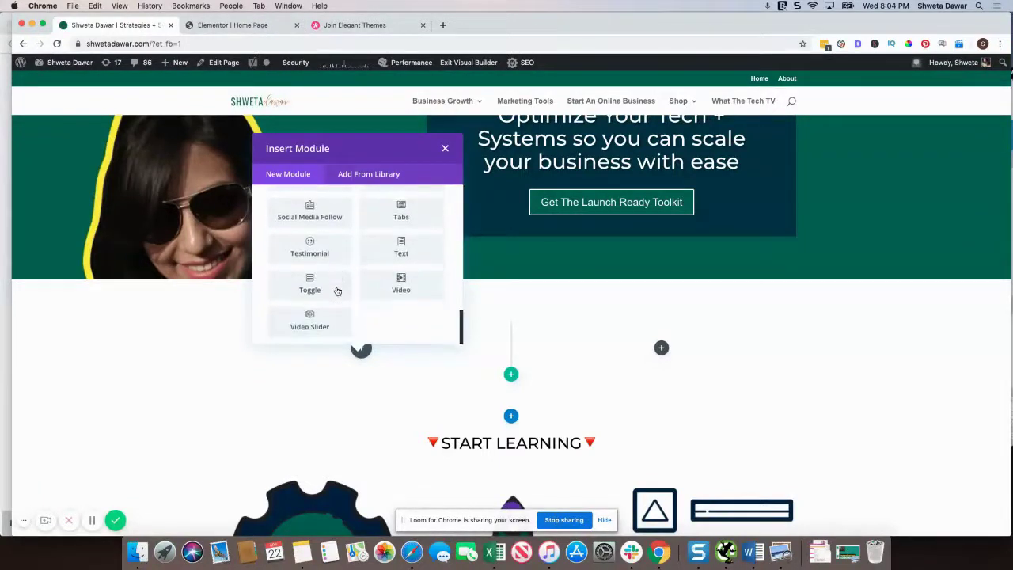
pyautogui.scroll(10, 336, 287)
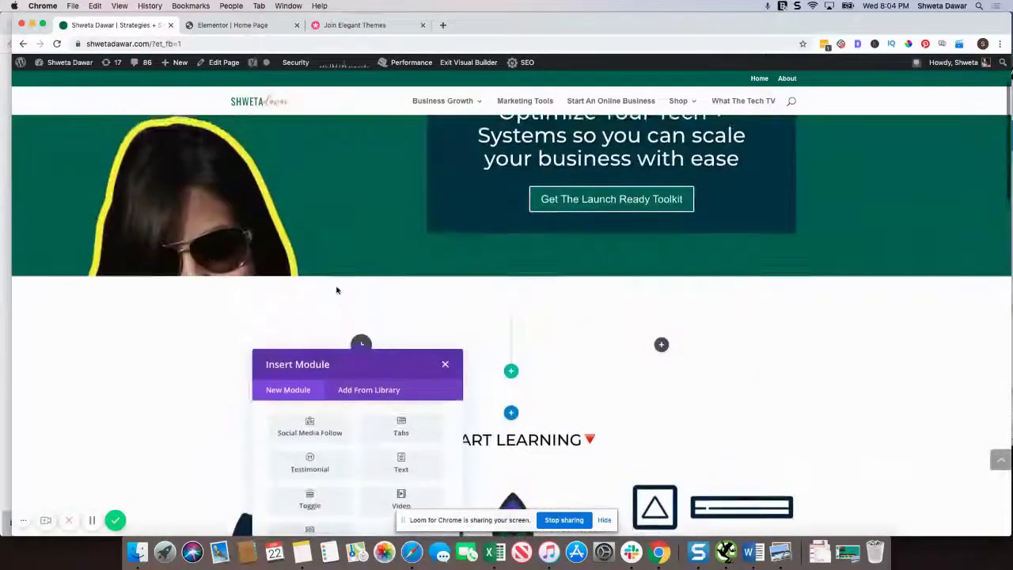
pyautogui.click(232, 24)
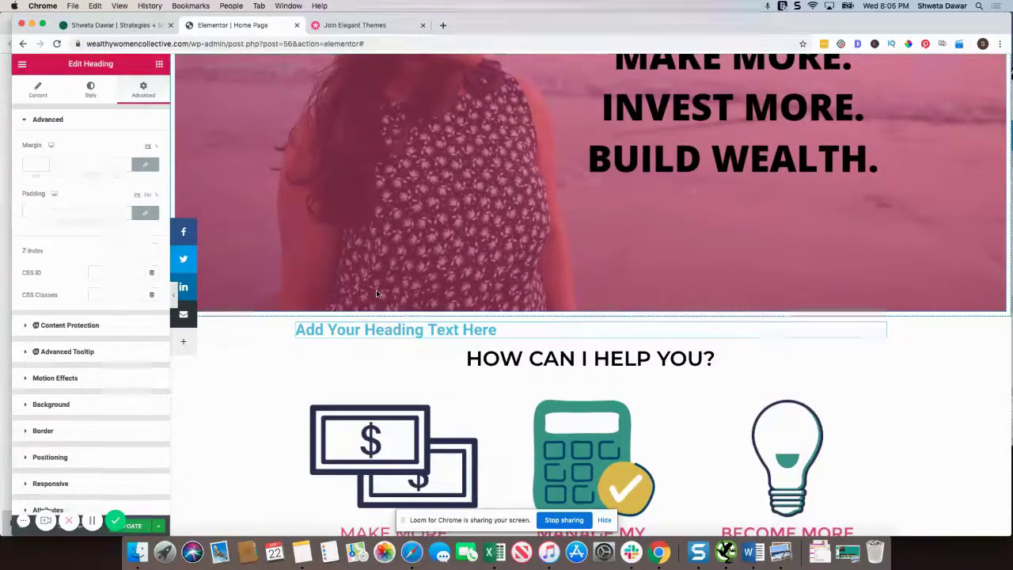
# Show the full widget library and scroll the panel down to the Essential Addons widgets.
pyautogui.scroll(-15, 554, 289)
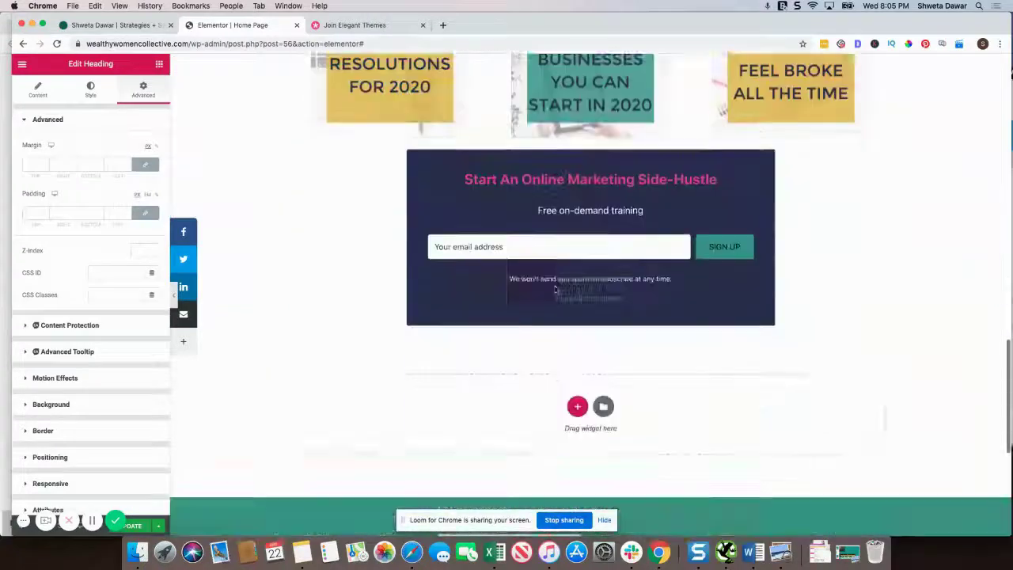
pyautogui.scroll(-1, 554, 290)
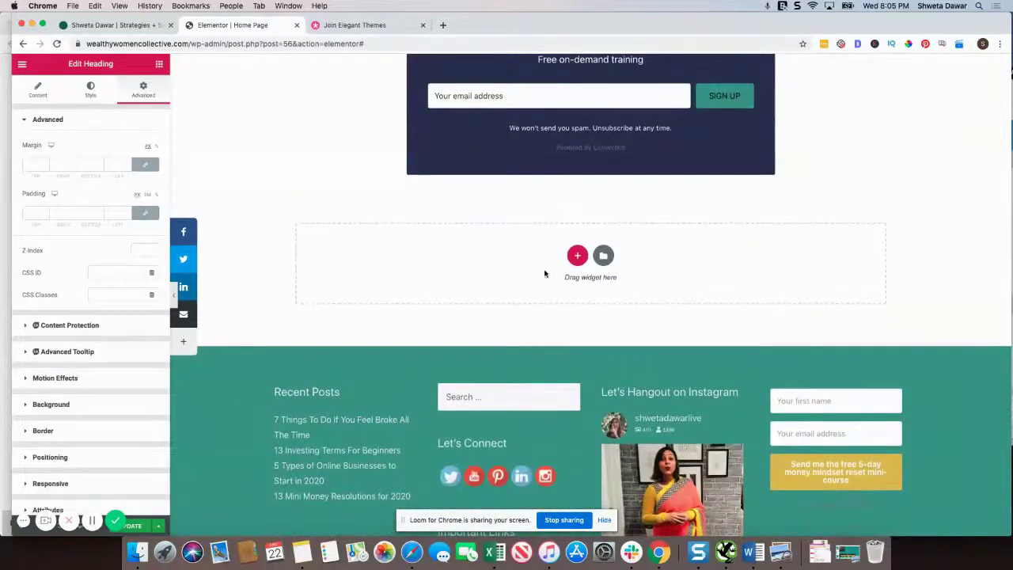
pyautogui.scroll(15, 472, 235)
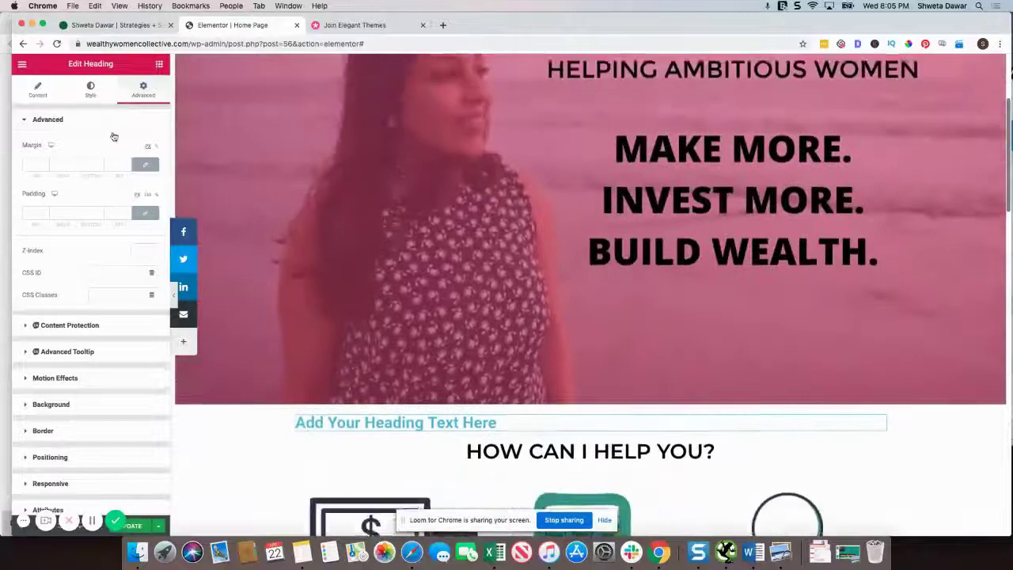
pyautogui.click(158, 65)
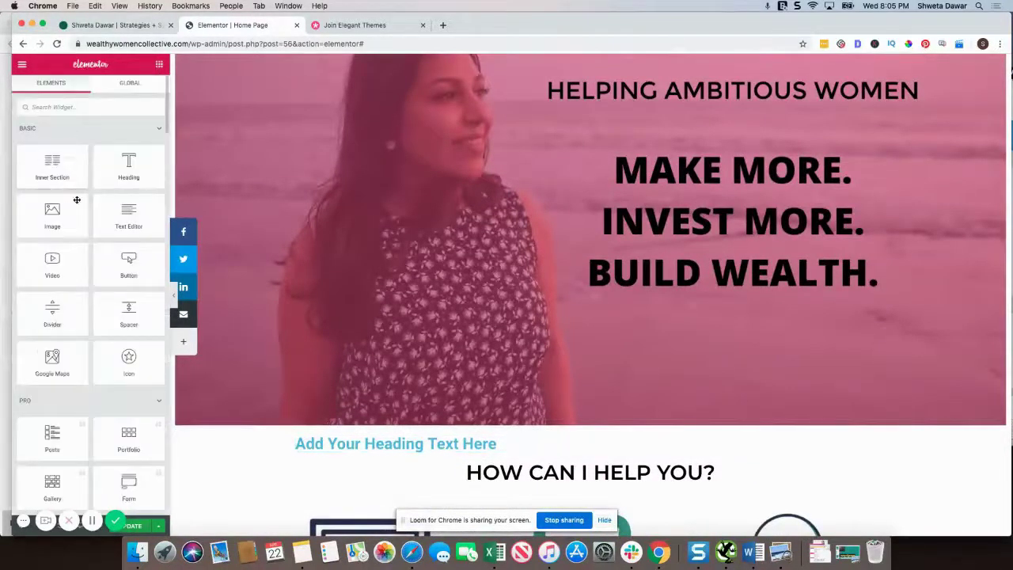
pyautogui.scroll(-15, 82, 231)
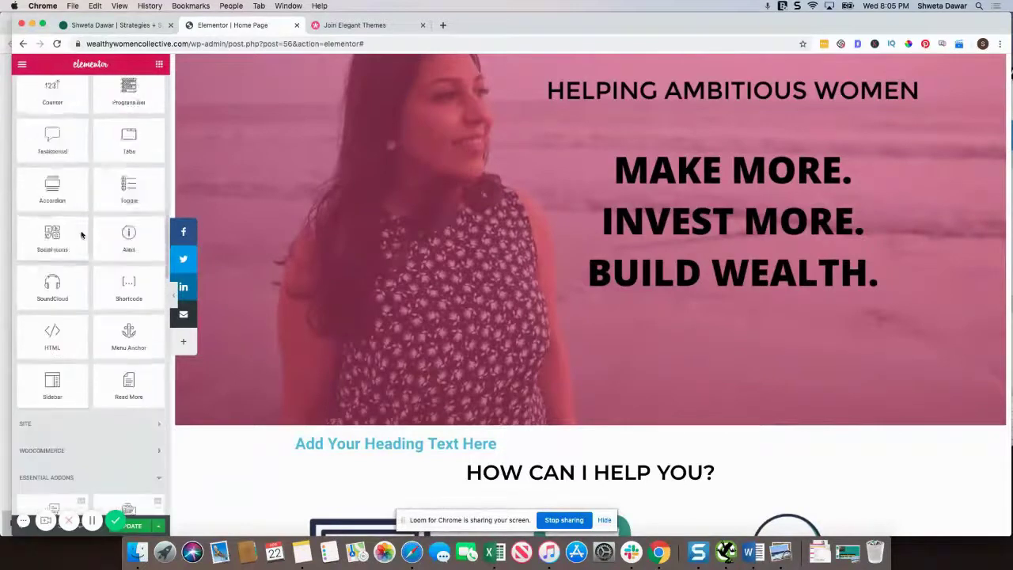
pyautogui.scroll(-5, 82, 231)
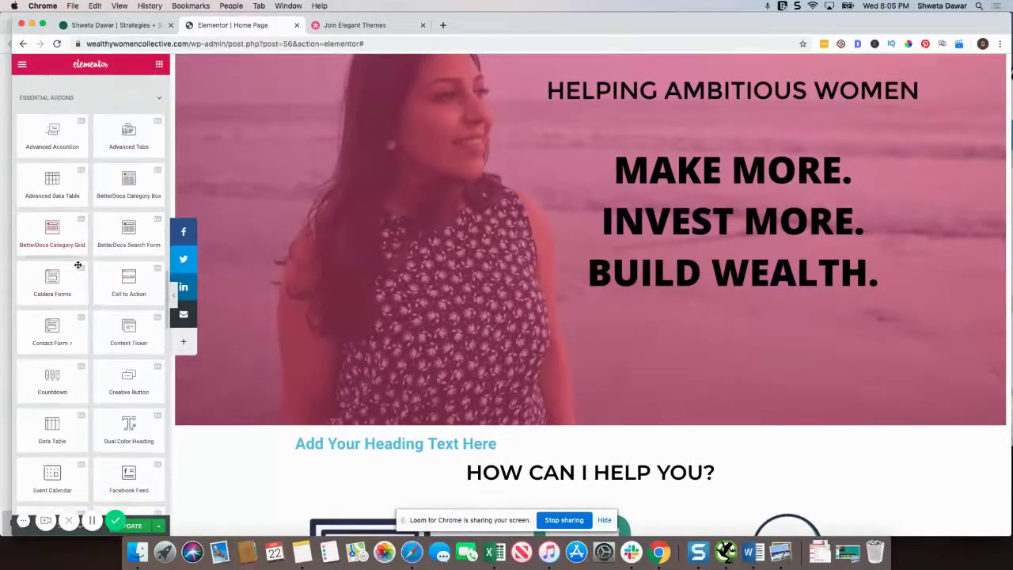
pyautogui.scroll(4, 287, 291)
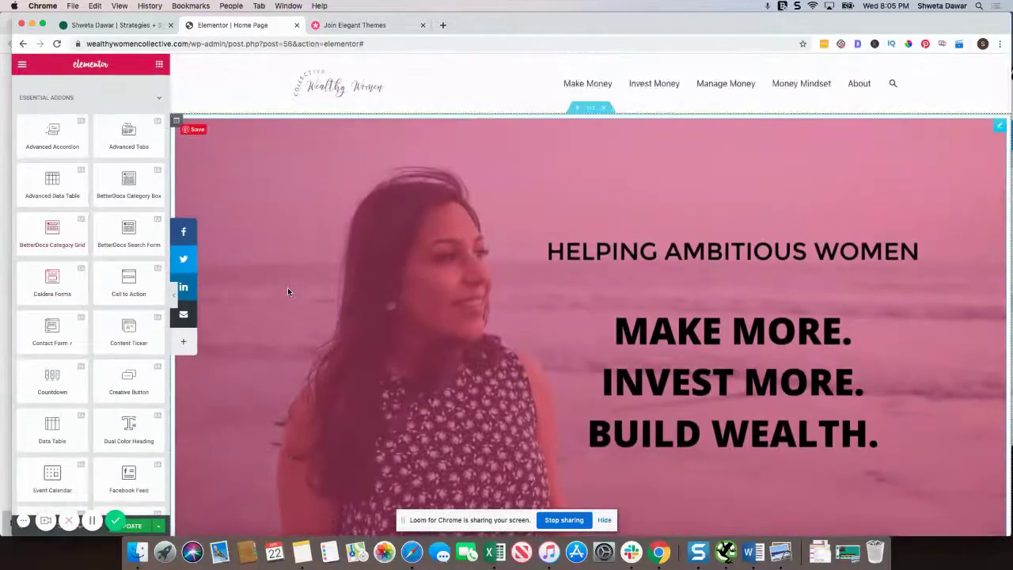